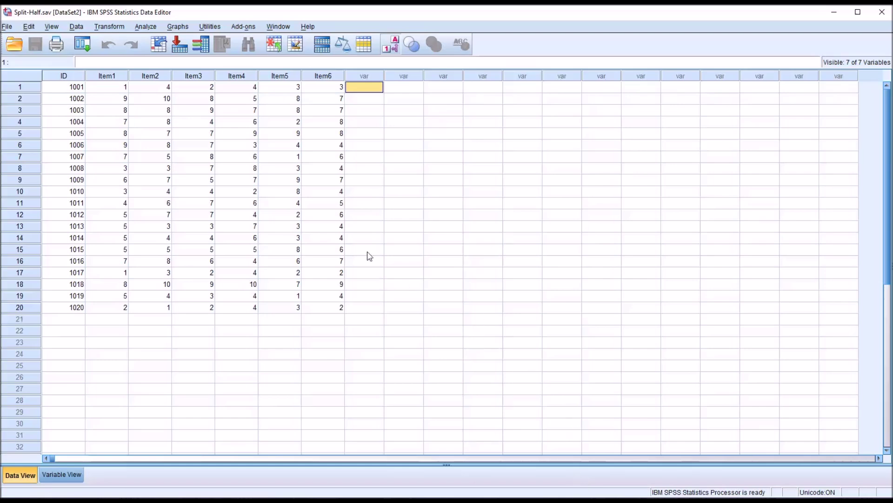
Inspect the Item1–Item3 columns and their values in the data editor
{"action": "left_click", "coordinate": [109, 77]}
{"action": "left_click", "coordinate": [140, 79]}
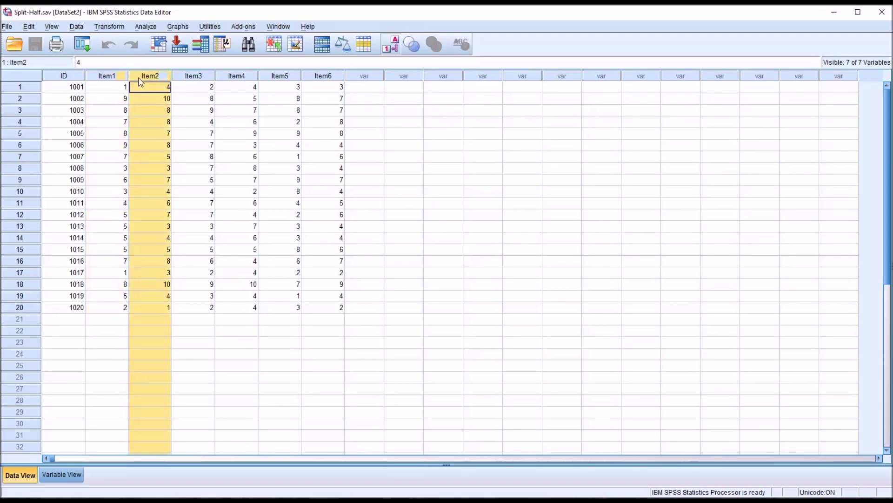
{"action": "left_click", "coordinate": [183, 78]}
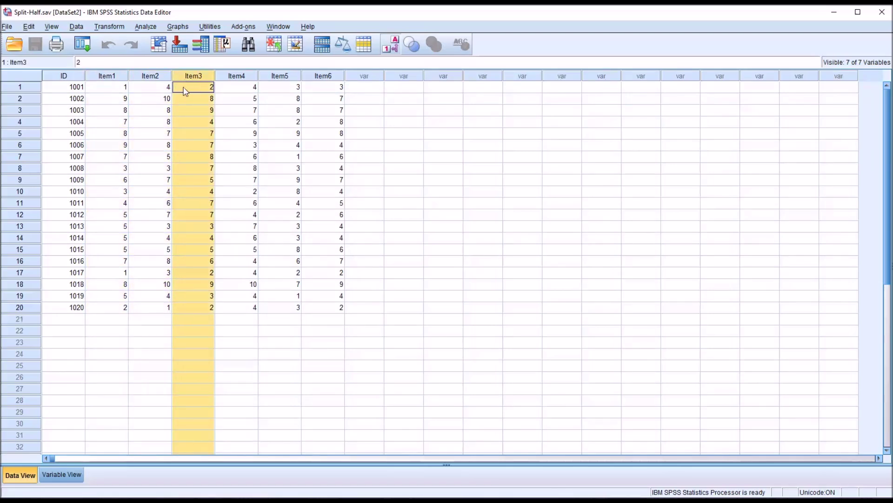
{"action": "left_click", "coordinate": [185, 91]}
{"action": "left_click", "coordinate": [132, 90]}
{"action": "left_click", "coordinate": [123, 88]}
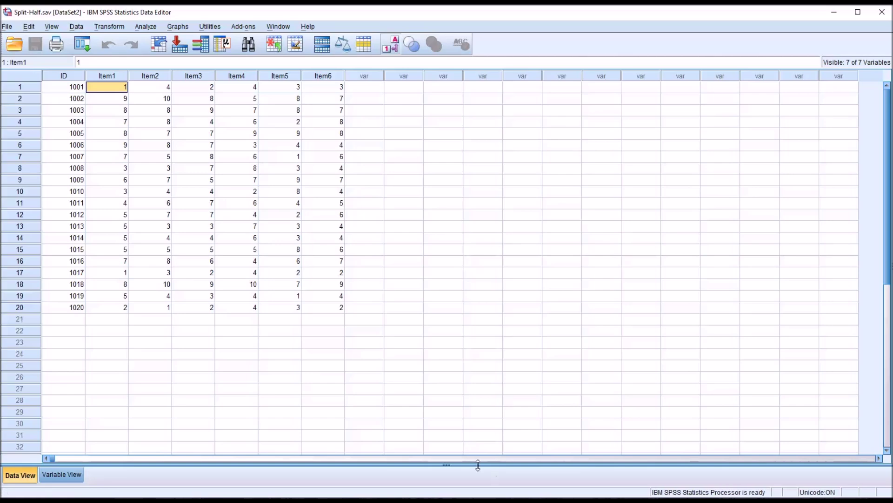
{"action": "left_click", "coordinate": [146, 285]}
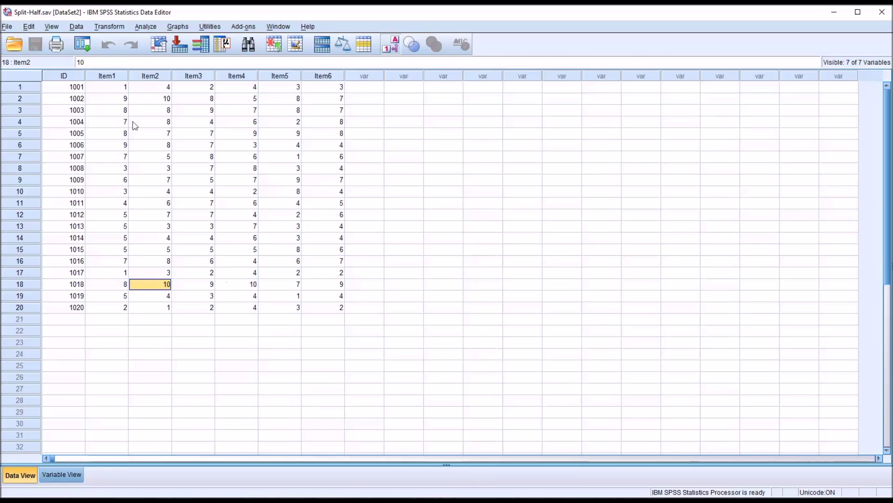
{"action": "left_click", "coordinate": [100, 89]}
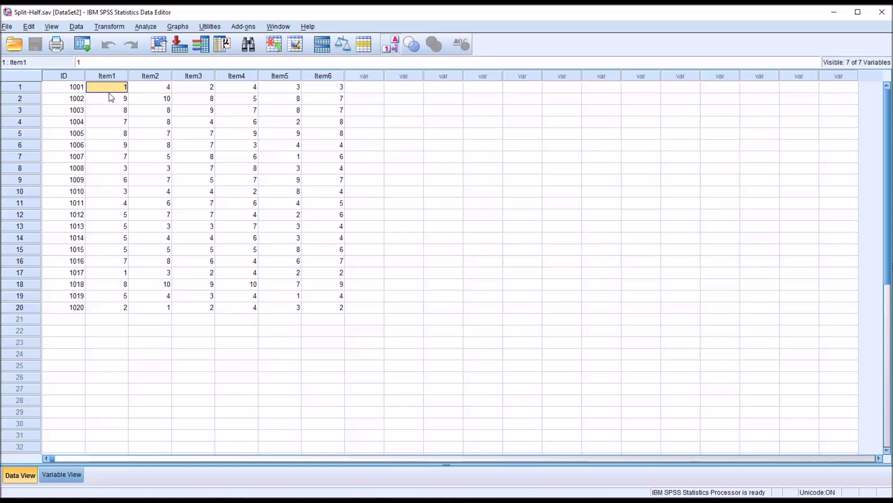
{"action": "left_click", "coordinate": [136, 283]}
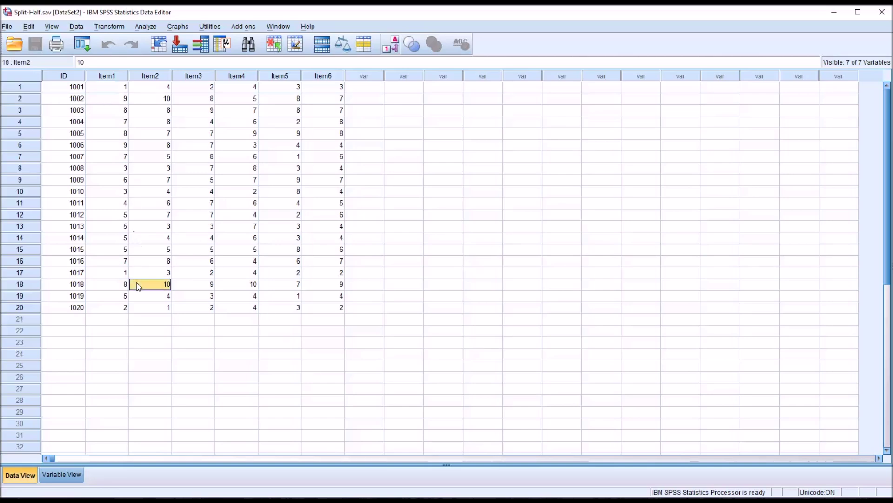
{"action": "left_click", "coordinate": [109, 87]}
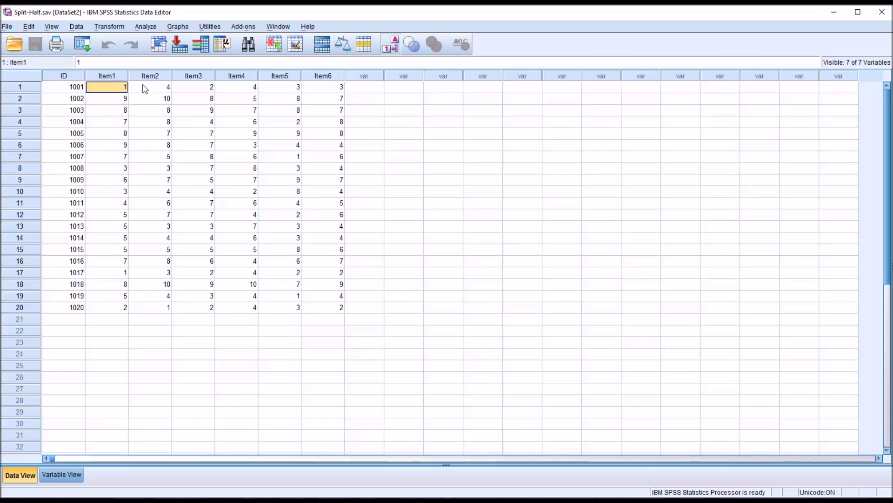
{"action": "left_click", "coordinate": [348, 89]}
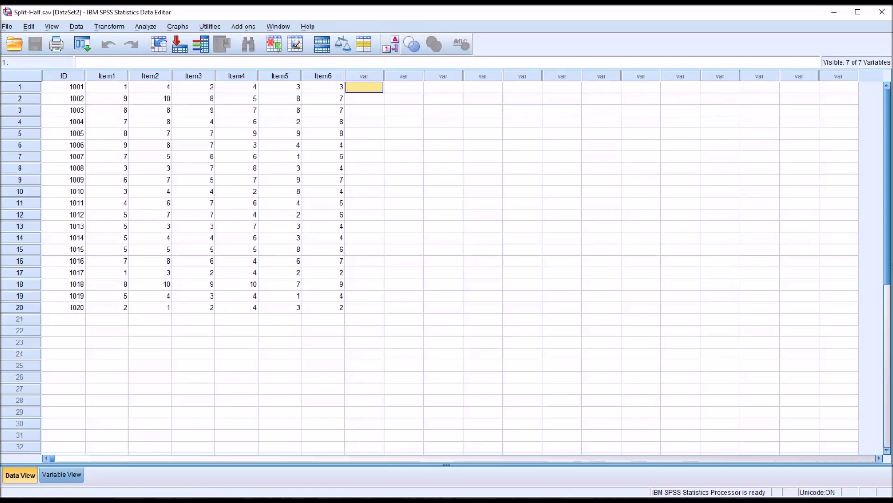
Open Reliability Analysis and set the model to Split-half
{"action": "left_click", "coordinate": [147, 28]}
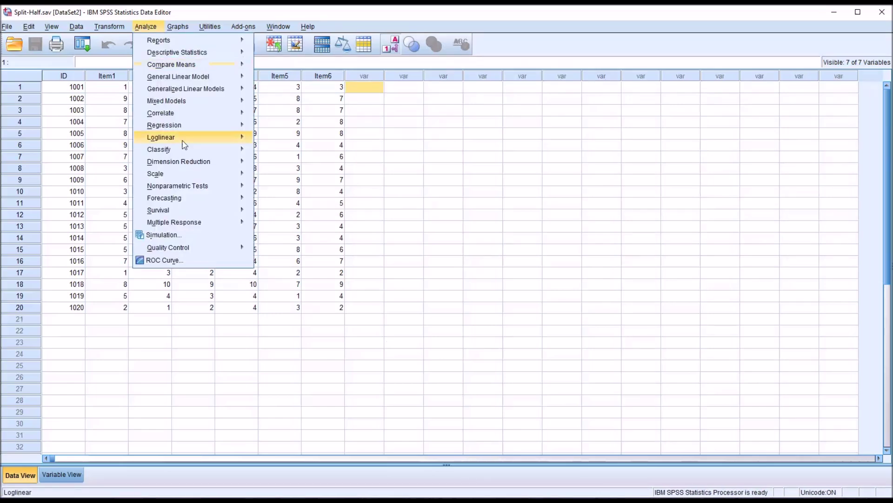
{"action": "mouse_move", "coordinate": [183, 174]}
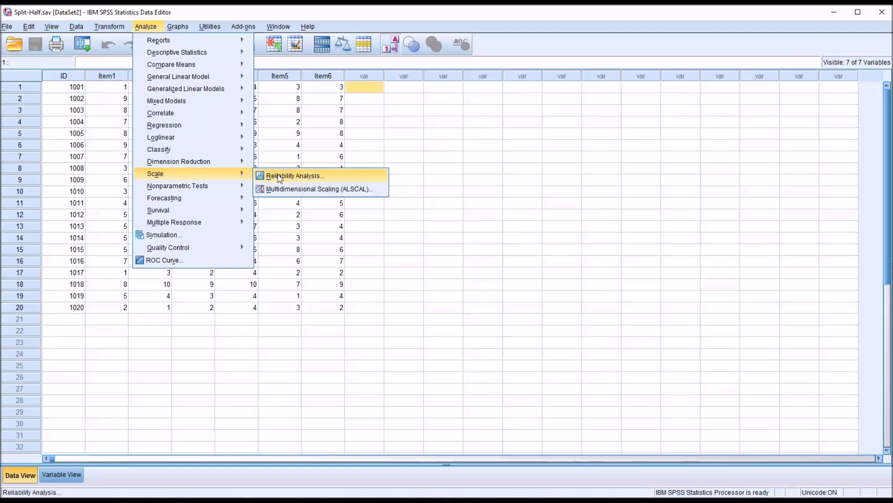
{"action": "left_click", "coordinate": [280, 179]}
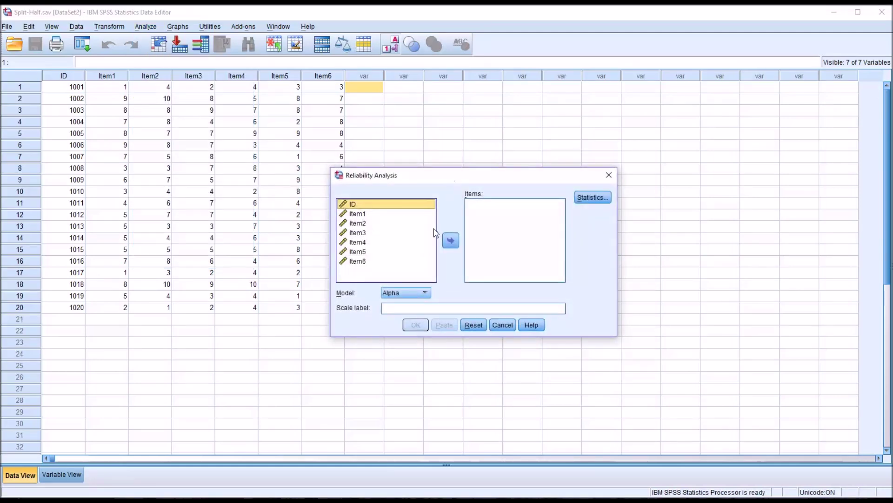
{"action": "left_click", "coordinate": [425, 293]}
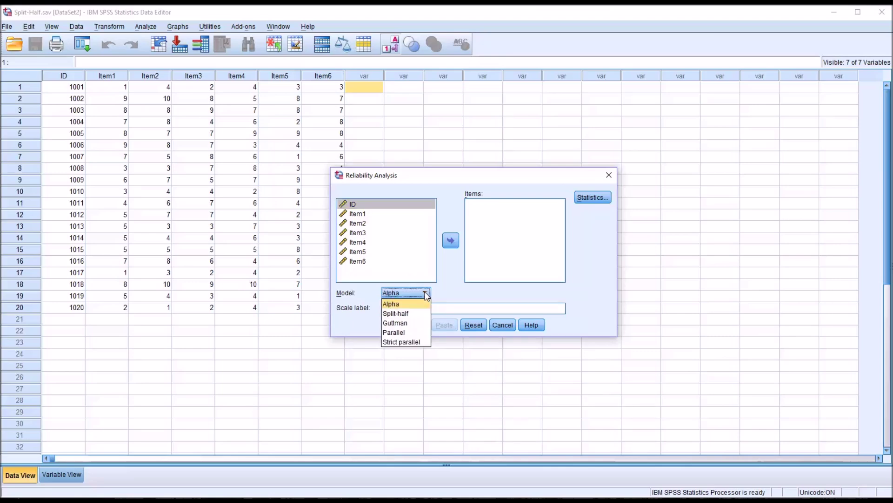
{"action": "left_click", "coordinate": [414, 310]}
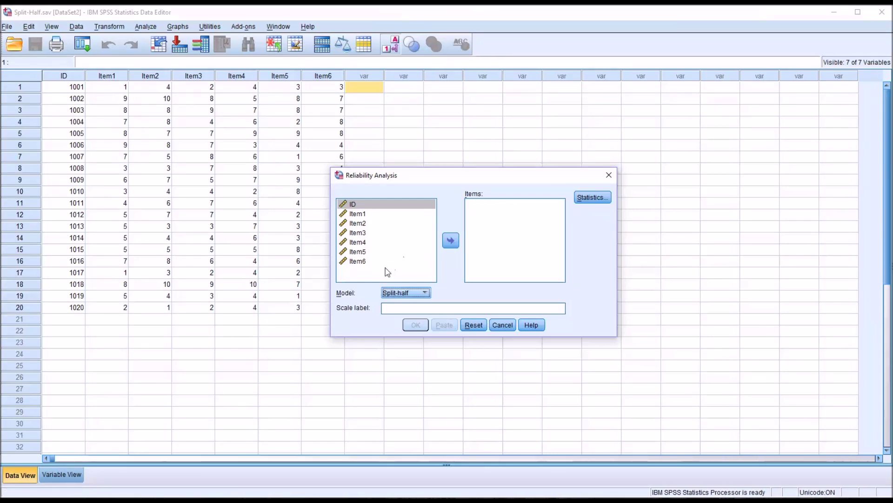
{"action": "left_click", "coordinate": [385, 252]}
Move Item1 through Item6 into the Items list
{"action": "left_click", "coordinate": [378, 232]}
{"action": "left_click", "coordinate": [370, 224]}
{"action": "left_click", "coordinate": [368, 215]}
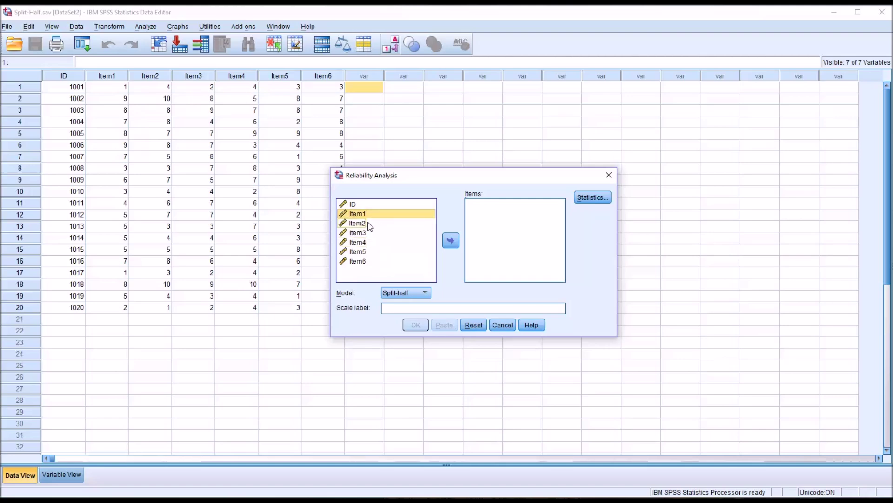
{"action": "left_click", "coordinate": [365, 224], "text": "ctrl"}
{"action": "left_click", "coordinate": [365, 234], "text": "ctrl"}
{"action": "left_click", "coordinate": [365, 243], "text": "ctrl"}
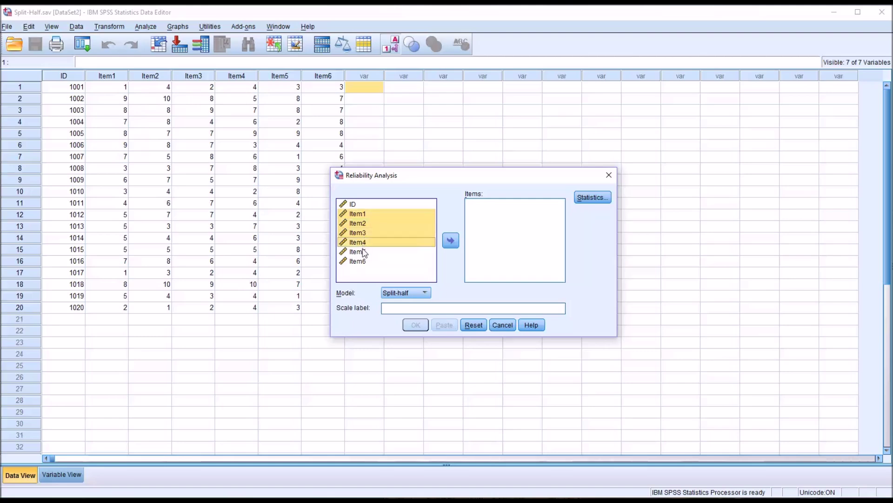
{"action": "left_click", "coordinate": [361, 253], "text": "ctrl"}
{"action": "left_click", "coordinate": [361, 262], "text": "ctrl"}
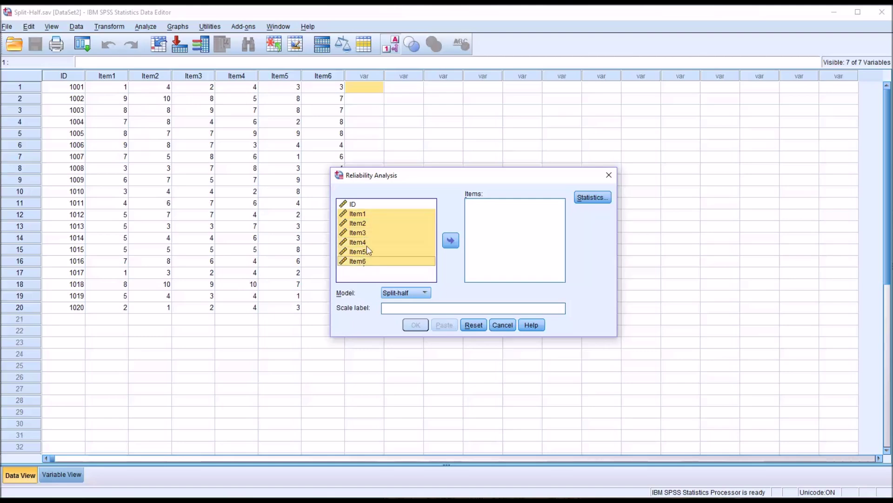
{"action": "left_click", "coordinate": [451, 247]}
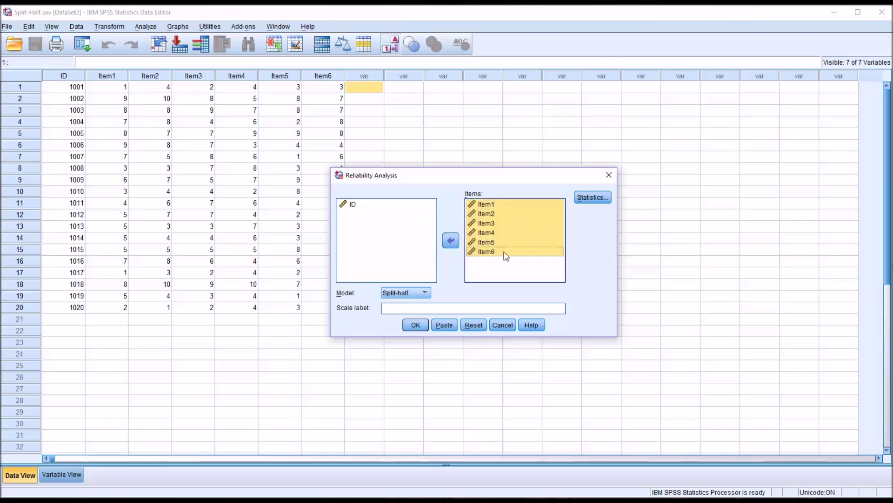
{"action": "left_click", "coordinate": [493, 206]}
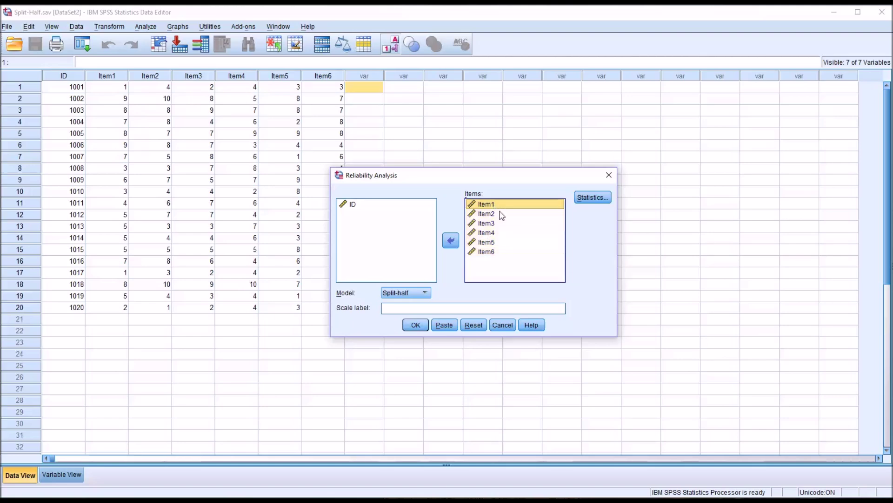
{"action": "left_click", "coordinate": [489, 253]}
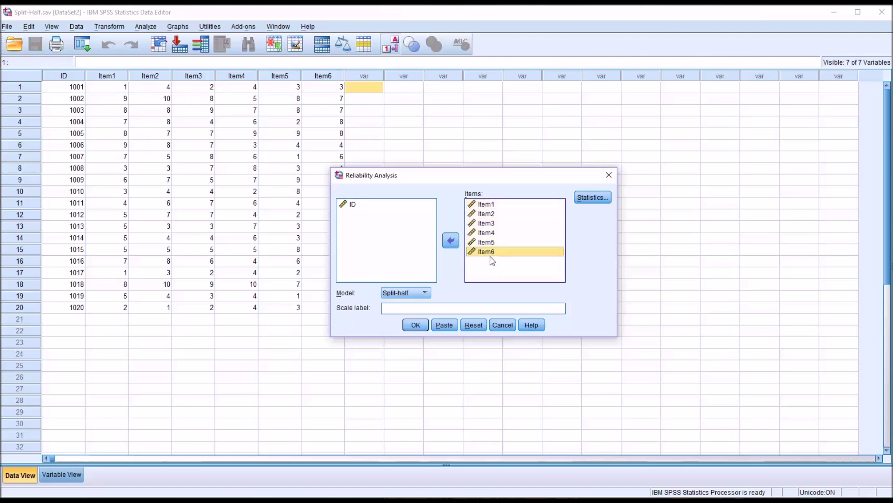
Request Scale descriptives and run the split-half analysis, giving correlation .701
{"action": "left_click", "coordinate": [587, 200]}
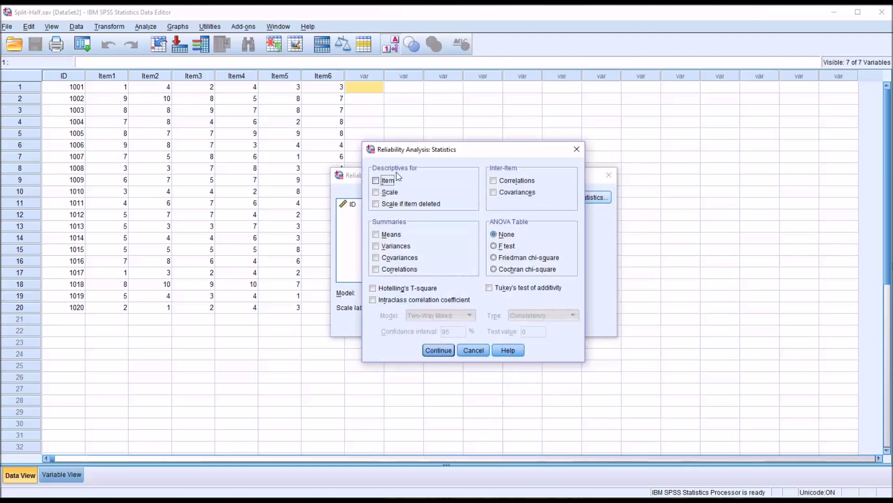
{"action": "left_click", "coordinate": [377, 192]}
{"action": "left_click", "coordinate": [439, 351]}
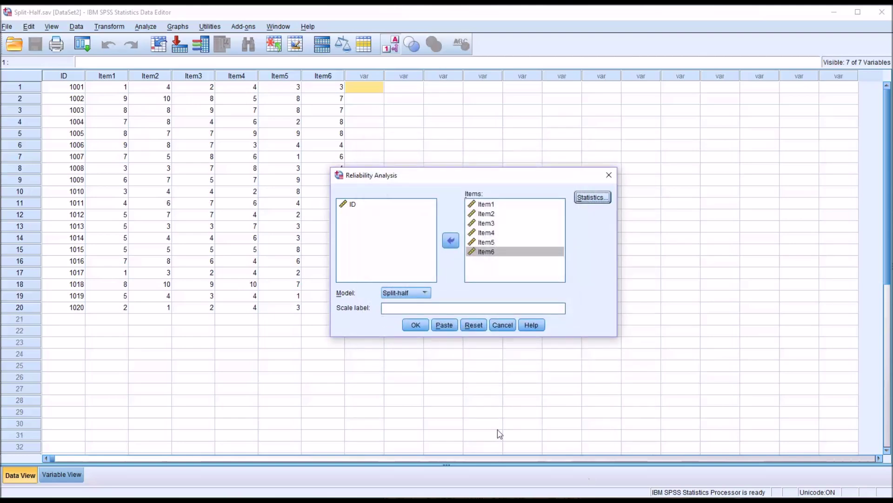
{"action": "left_click", "coordinate": [415, 327]}
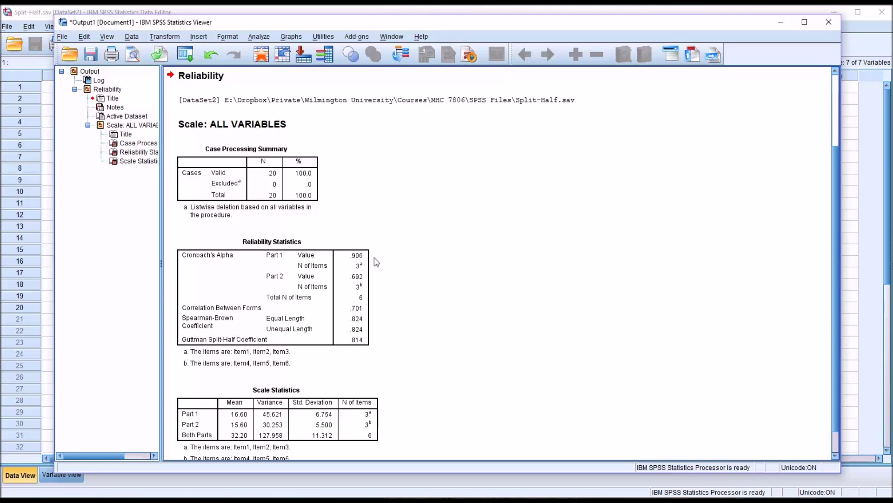
{"action": "left_click", "coordinate": [358, 260]}
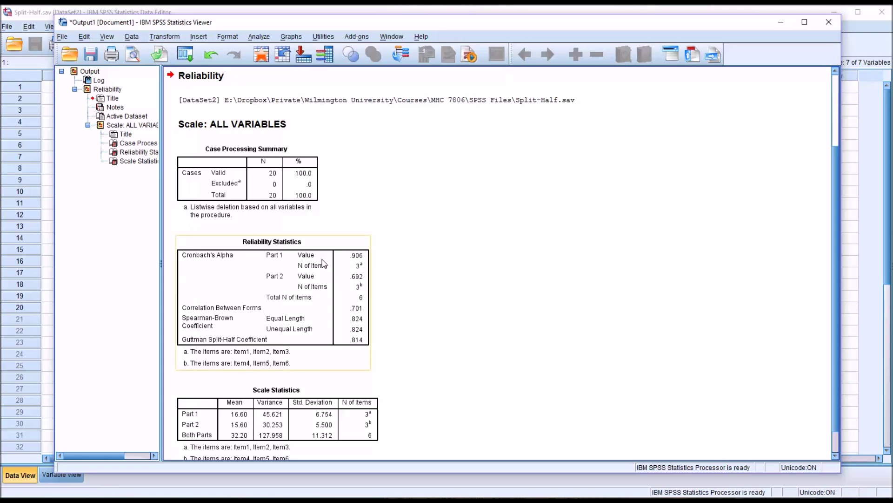
{"action": "left_click", "coordinate": [474, 307]}
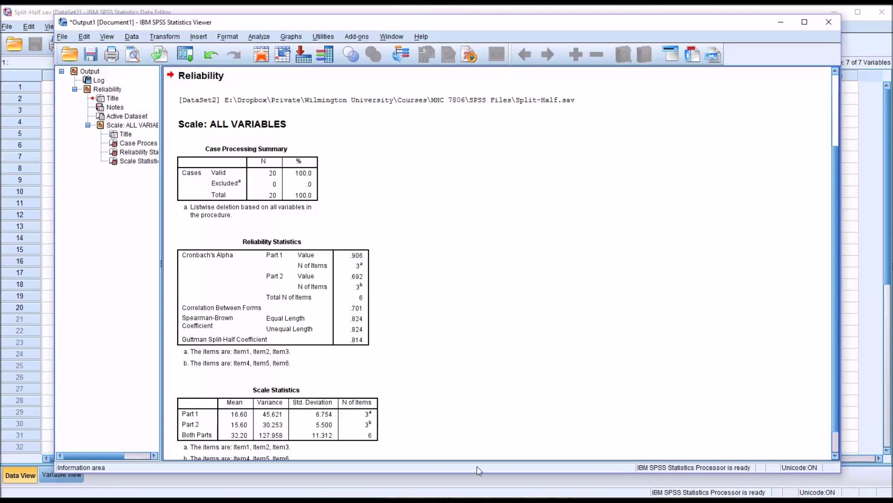
{"action": "left_click", "coordinate": [342, 291]}
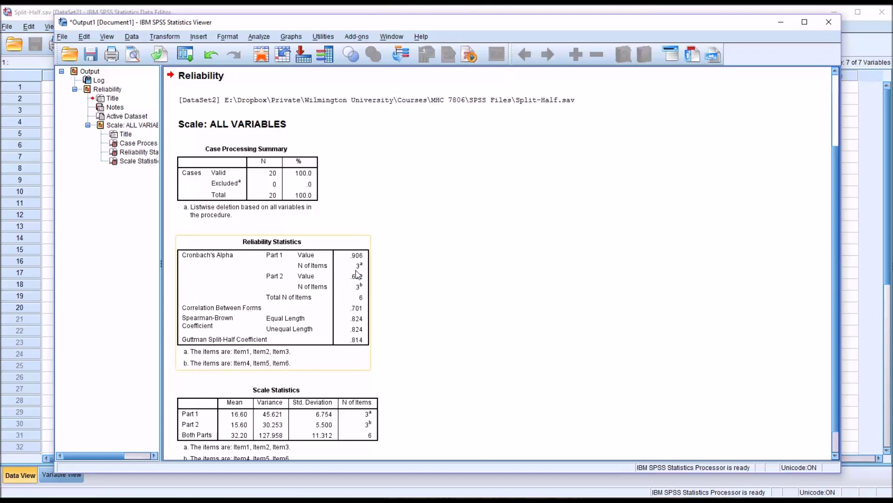
{"action": "left_click", "coordinate": [426, 283]}
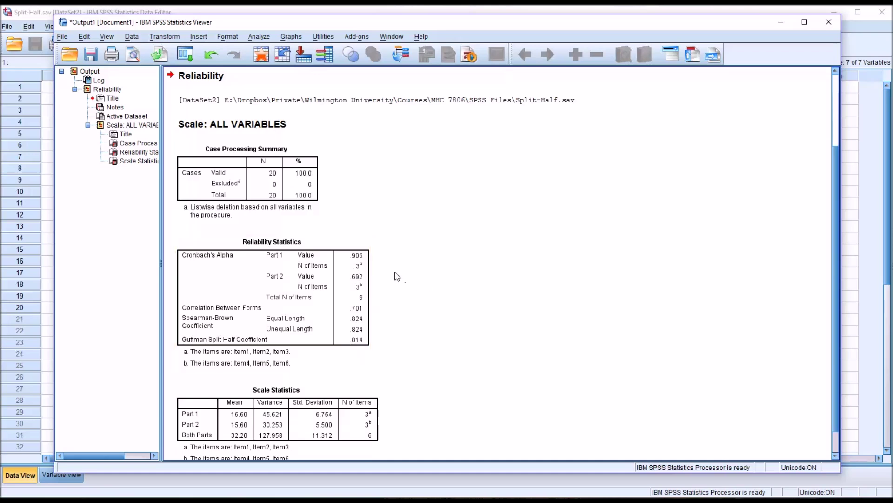
{"action": "left_click", "coordinate": [365, 268]}
{"action": "left_click", "coordinate": [369, 269]}
{"action": "left_click", "coordinate": [343, 292]}
{"action": "left_click", "coordinate": [363, 487]}
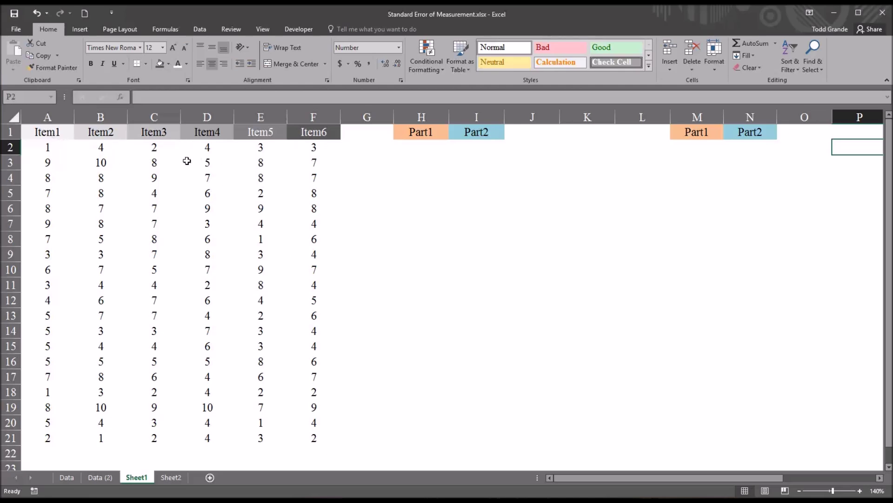
Enter =AVERAGE(A2:C2) in H2 for the Part1 average
{"action": "left_click", "coordinate": [54, 135]}
{"action": "left_click", "coordinate": [300, 133]}
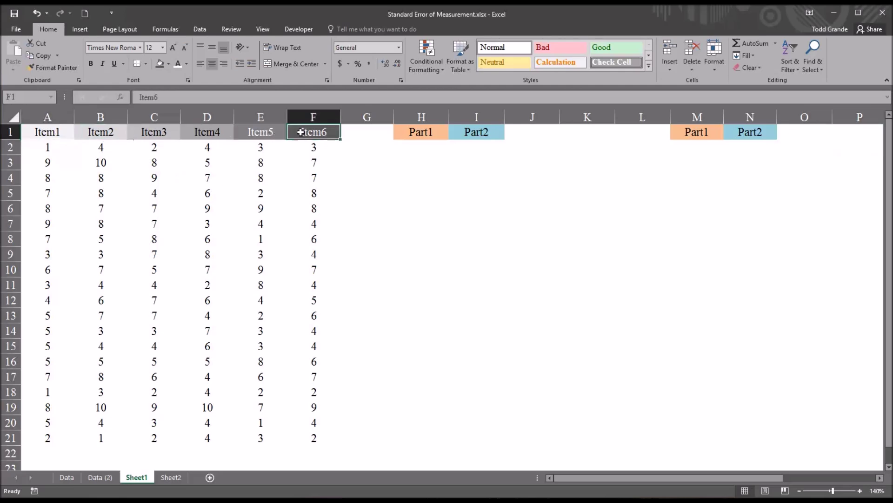
{"action": "left_click", "coordinate": [56, 144]}
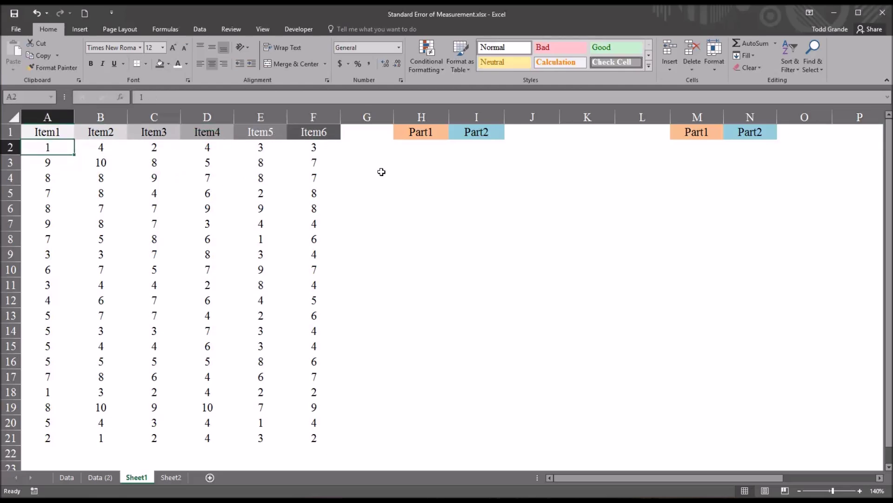
{"action": "left_click", "coordinate": [415, 151]}
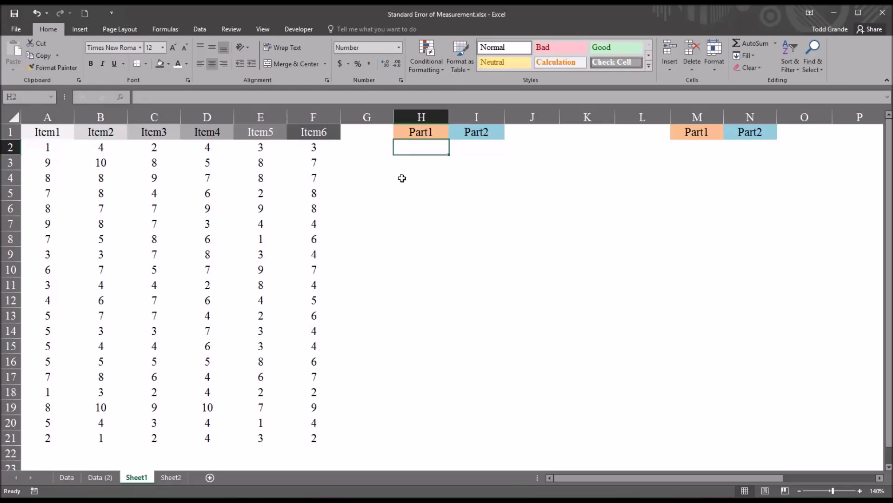
{"action": "type", "text": "=aver"}
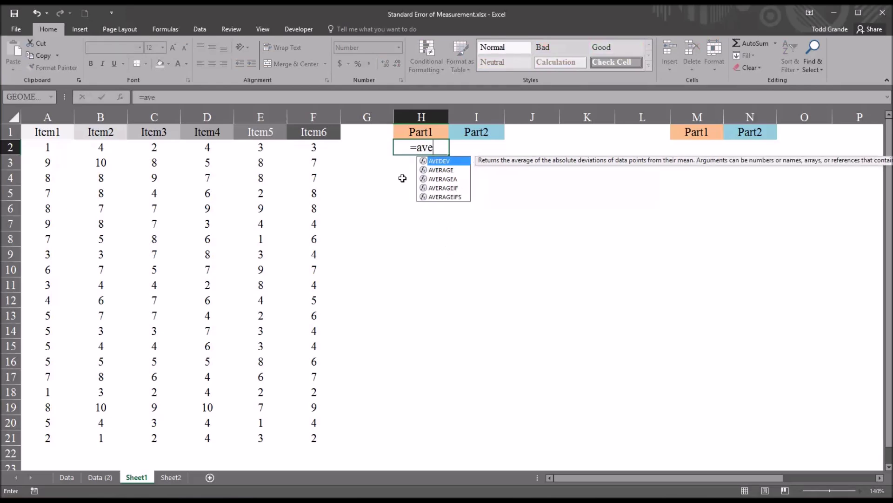
{"action": "double_click", "coordinate": [434, 162]}
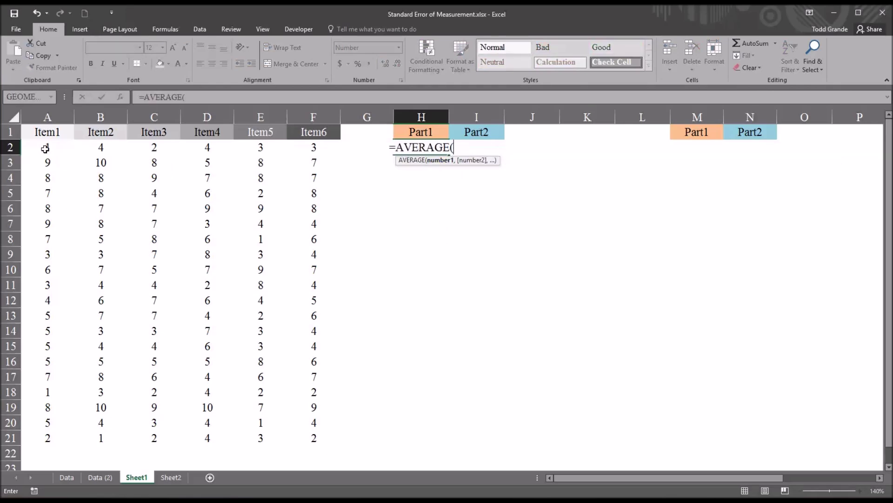
{"action": "left_click_drag", "start_coordinate": [44, 148], "coordinate": [136, 149]}
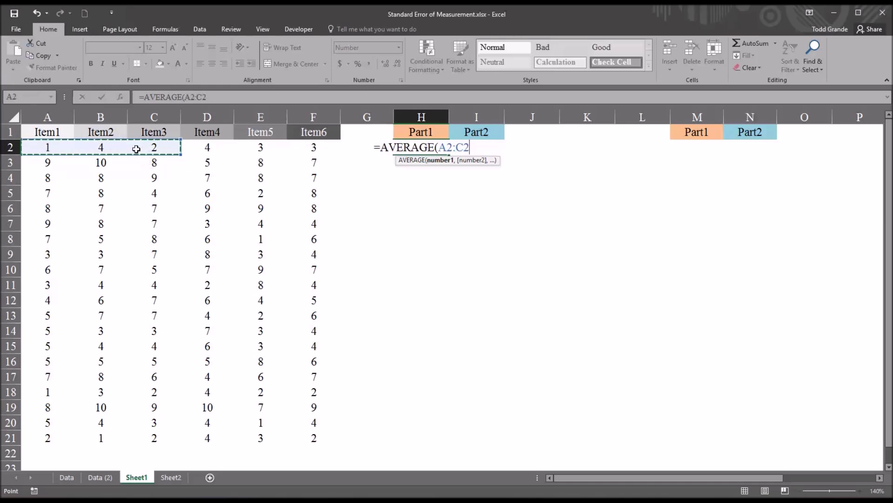
{"action": "key", "text": "Return"}
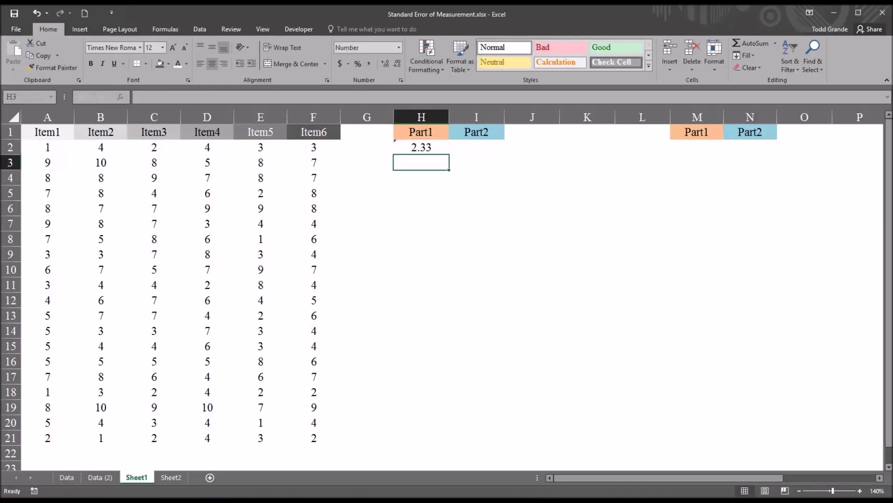
{"action": "left_click", "coordinate": [429, 148]}
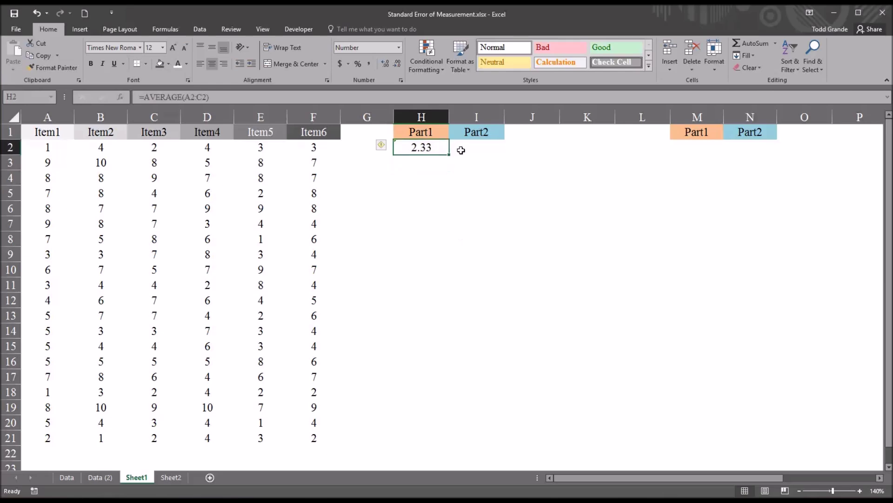
Enter =AVERAGE(D2:F2) in I2 and fill both averages down to row 21
{"action": "left_click", "coordinate": [461, 149]}
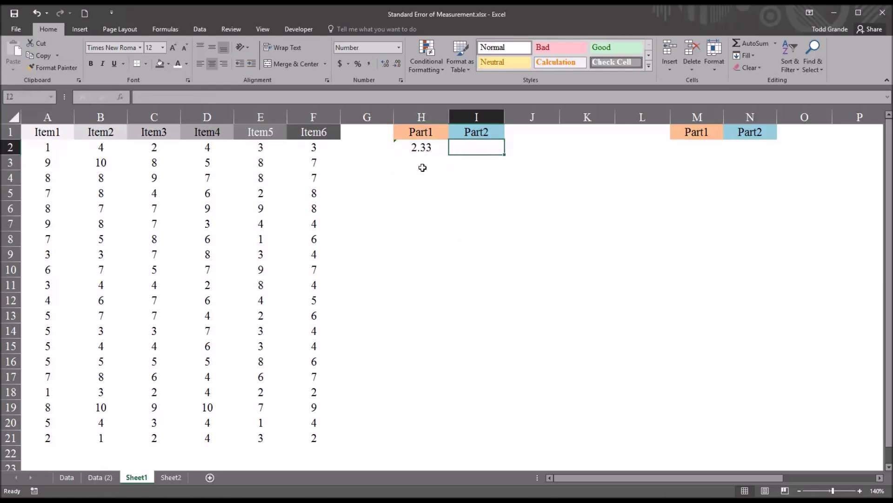
{"action": "type", "text": "=av"}
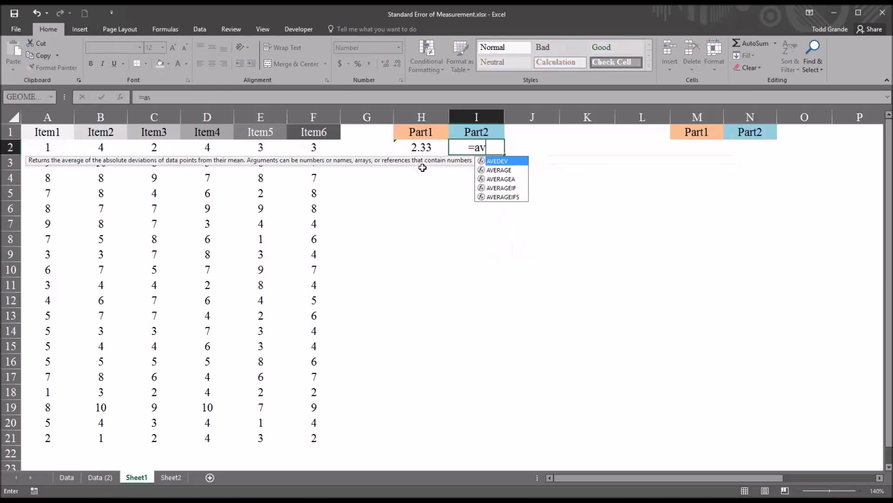
{"action": "type", "text": "er"}
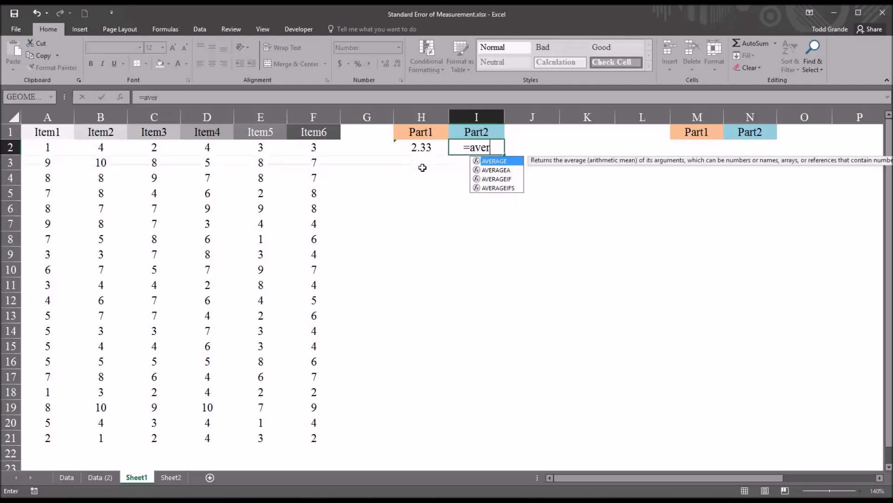
{"action": "double_click", "coordinate": [497, 163]}
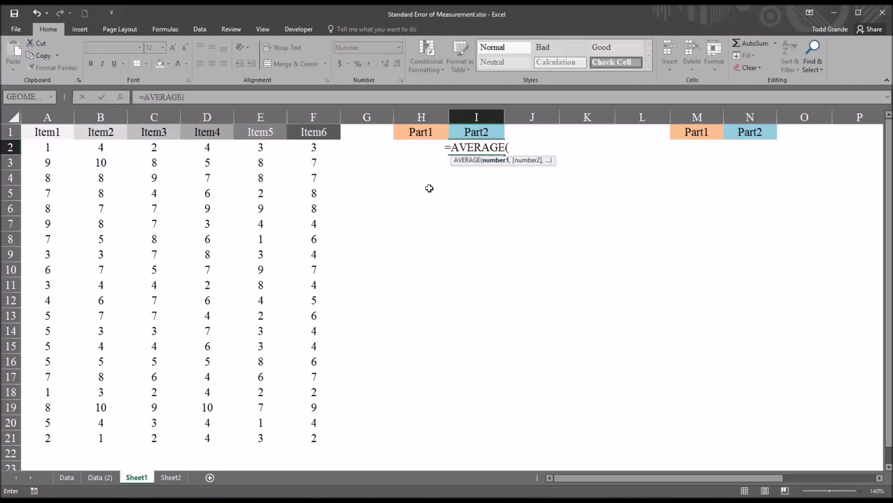
{"action": "left_click_drag", "start_coordinate": [207, 147], "coordinate": [296, 151]}
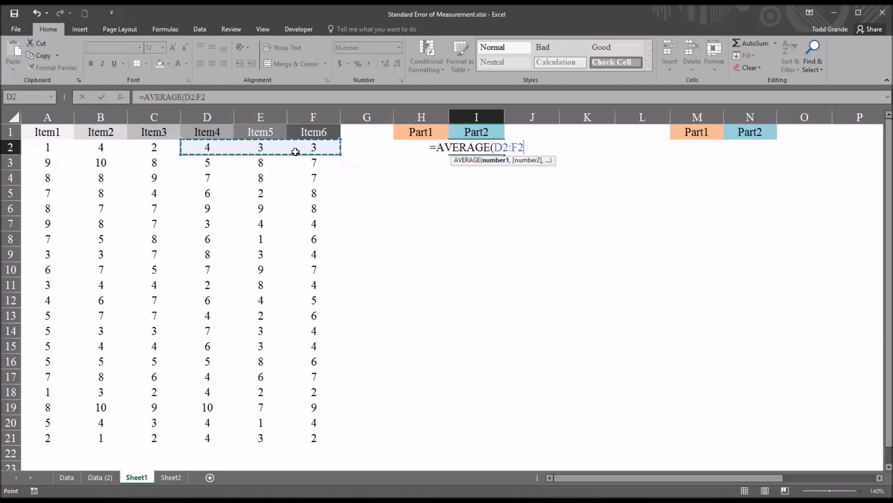
{"action": "key", "text": "Return"}
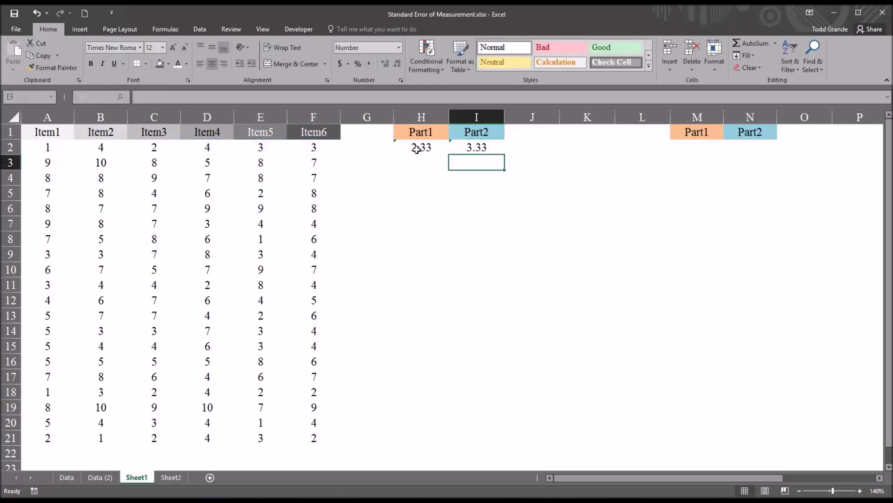
{"action": "left_click", "coordinate": [419, 148]}
{"action": "left_click_drag", "start_coordinate": [420, 148], "coordinate": [476, 443]}
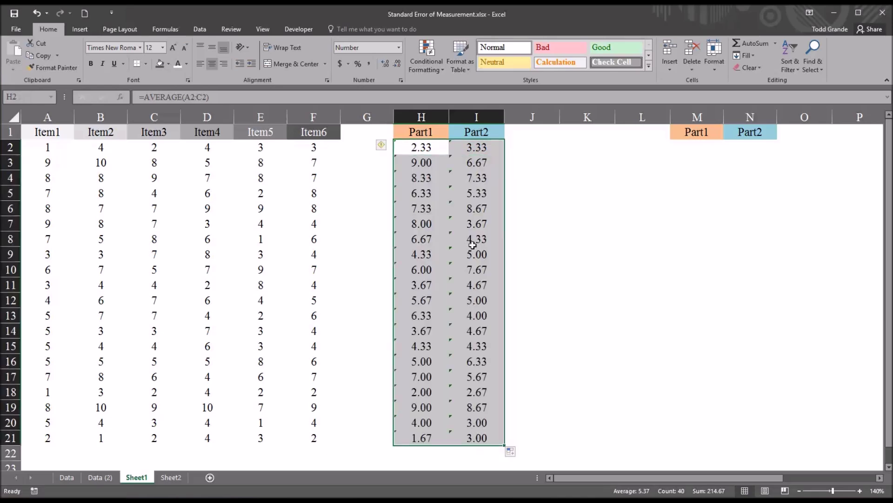
Enter =CORREL(H2:H21,I2:I21) in K2, giving 0.701
{"action": "left_click", "coordinate": [580, 147]}
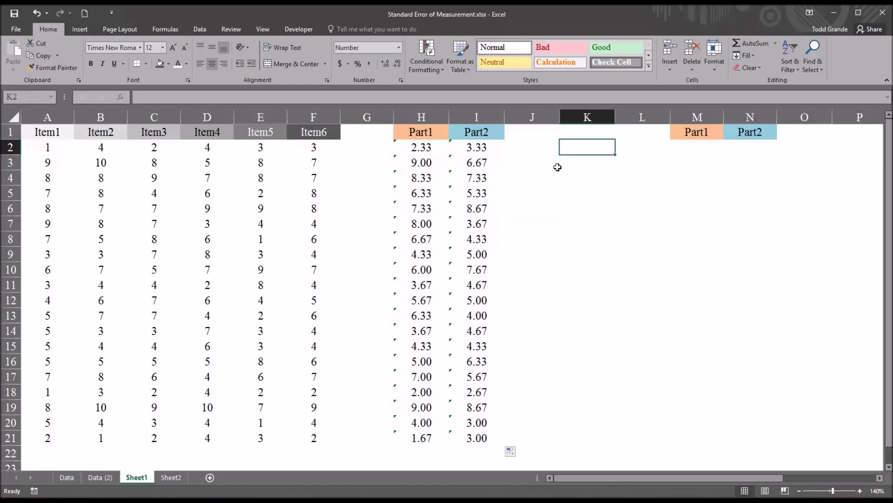
{"action": "type", "text": "=co"}
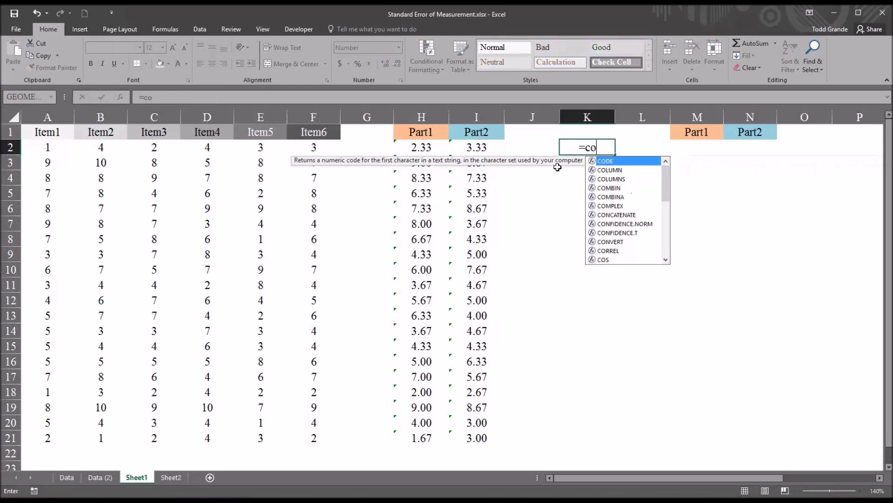
{"action": "type", "text": "r"}
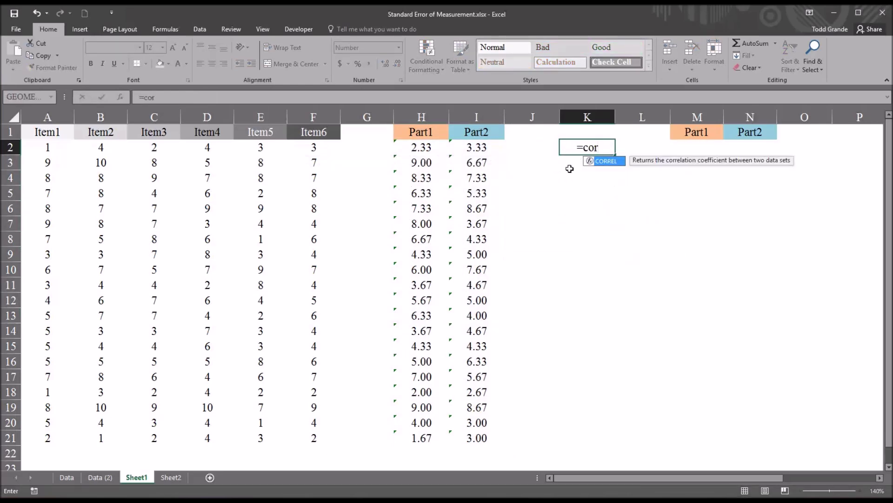
{"action": "double_click", "coordinate": [604, 162]}
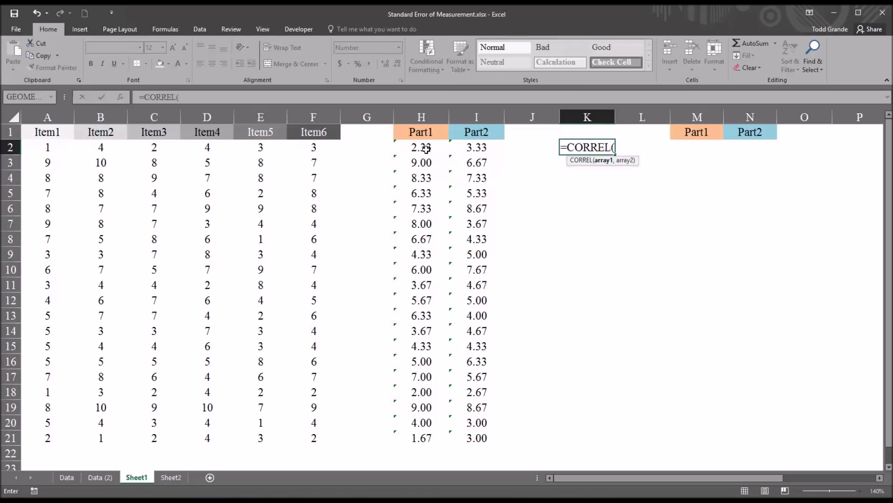
{"action": "left_click_drag", "start_coordinate": [418, 148], "coordinate": [414, 436]}
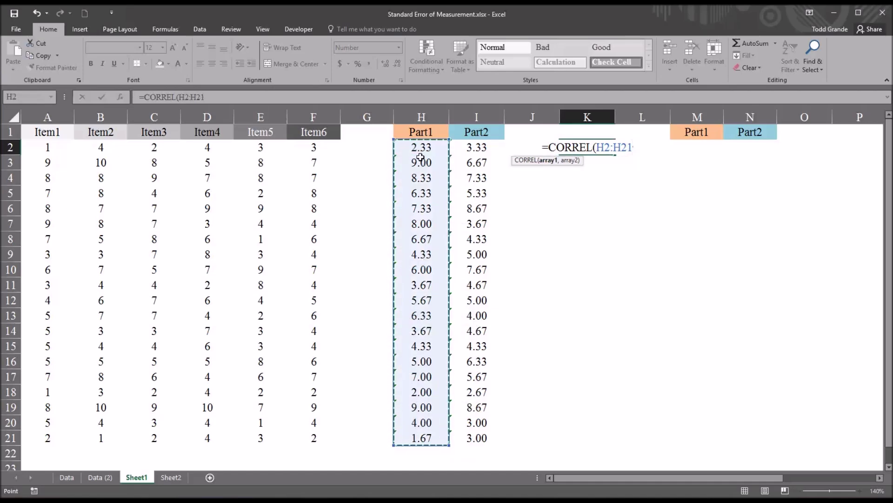
{"action": "type", "text": ","}
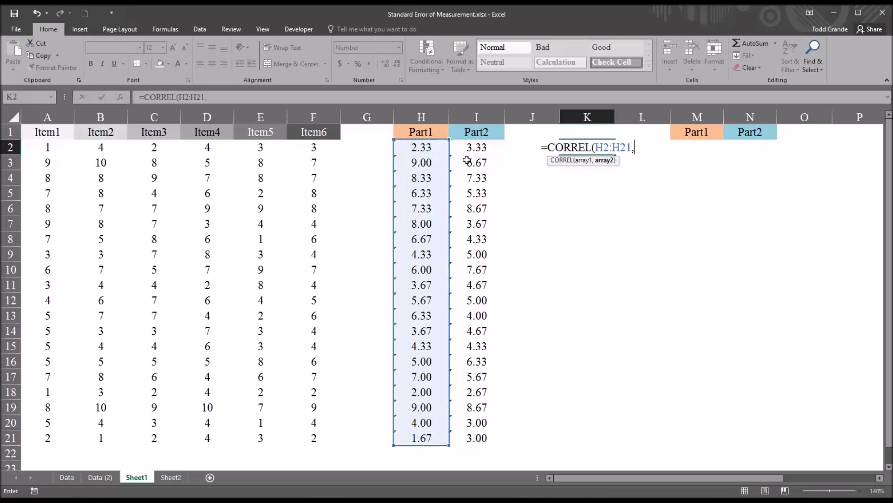
{"action": "left_click", "coordinate": [478, 148]}
{"action": "left_click_drag", "start_coordinate": [477, 149], "coordinate": [473, 431]}
{"action": "key", "text": "Return"}
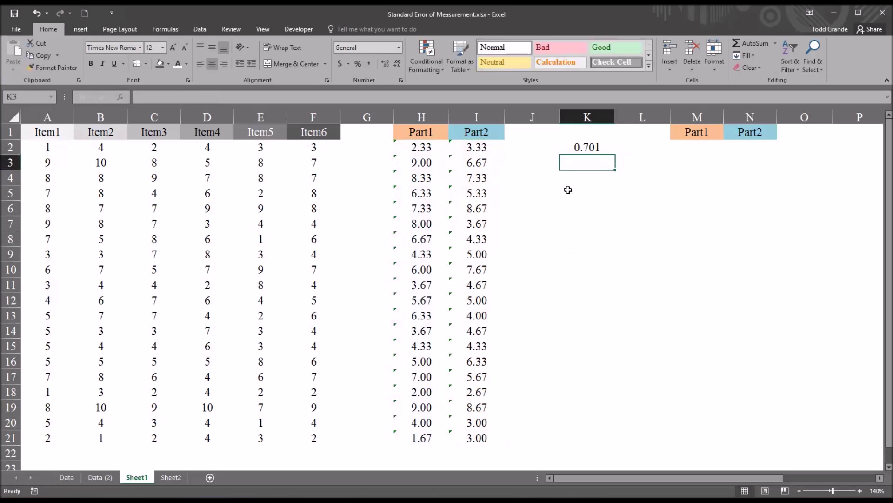
{"action": "left_click", "coordinate": [577, 148]}
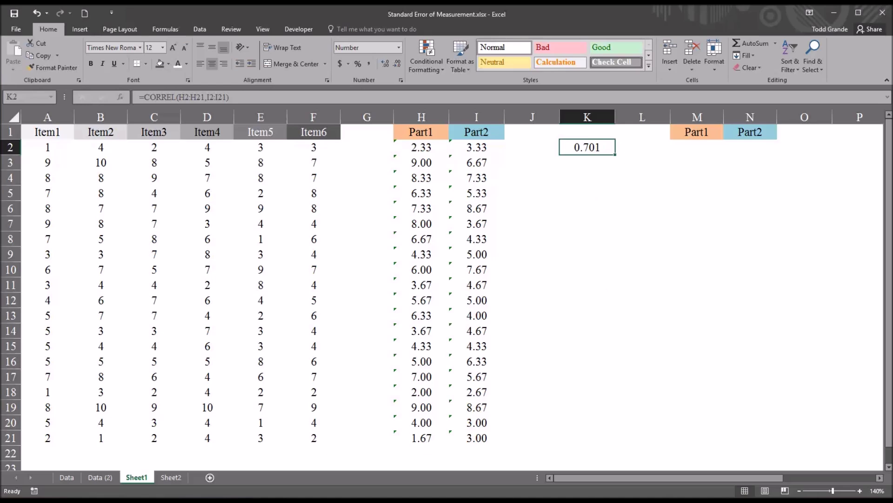
Enter =SUM(A2:C2) in M2 and =SUM(D2:F2) in N2, filled down to row 21
{"action": "left_click", "coordinate": [685, 147]}
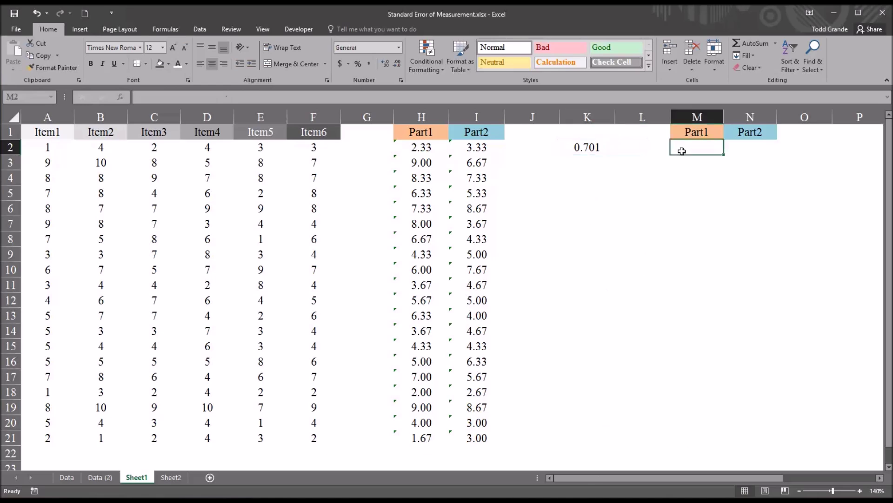
{"action": "type", "text": "=s"}
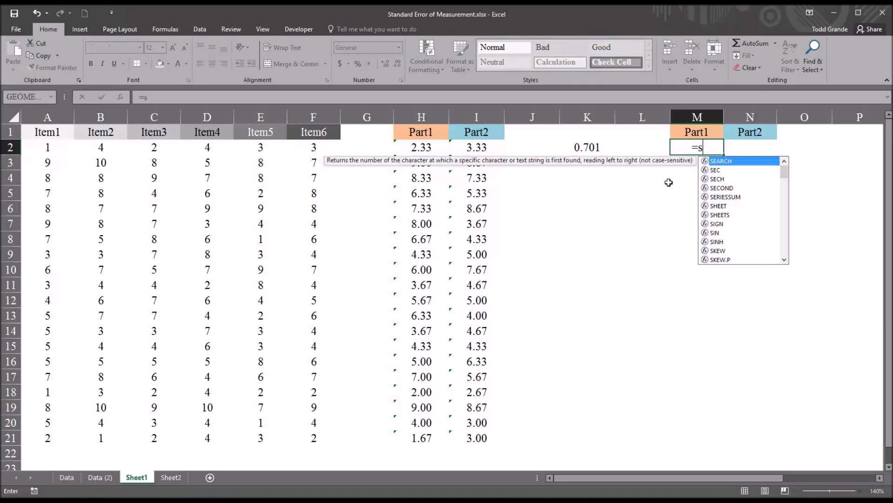
{"action": "type", "text": "um("}
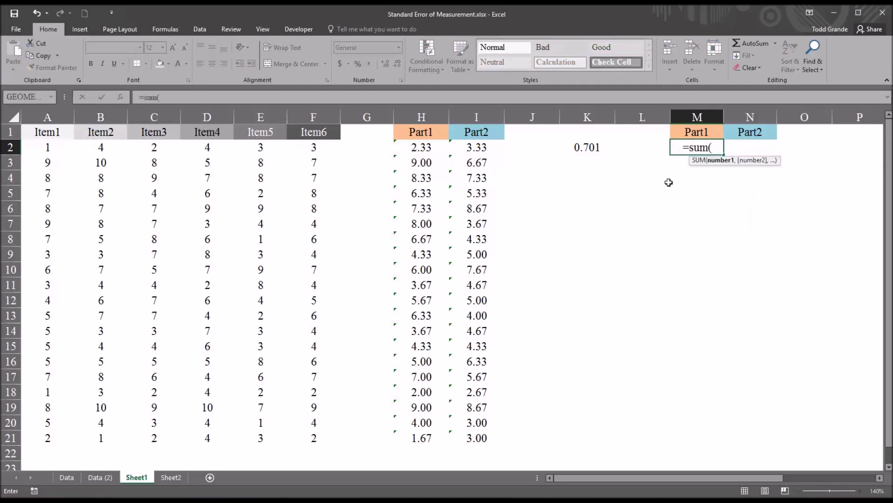
{"action": "left_click_drag", "start_coordinate": [50, 147], "coordinate": [135, 147]}
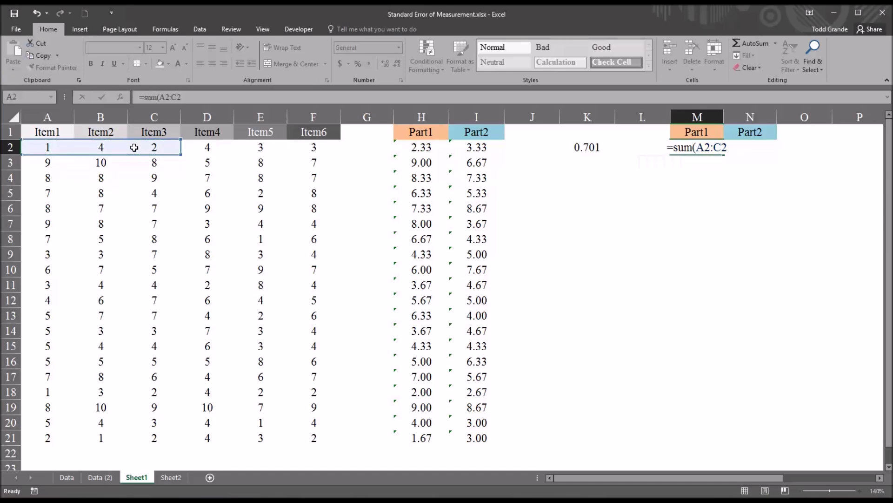
{"action": "key", "text": "Return"}
{"action": "left_click", "coordinate": [750, 150]}
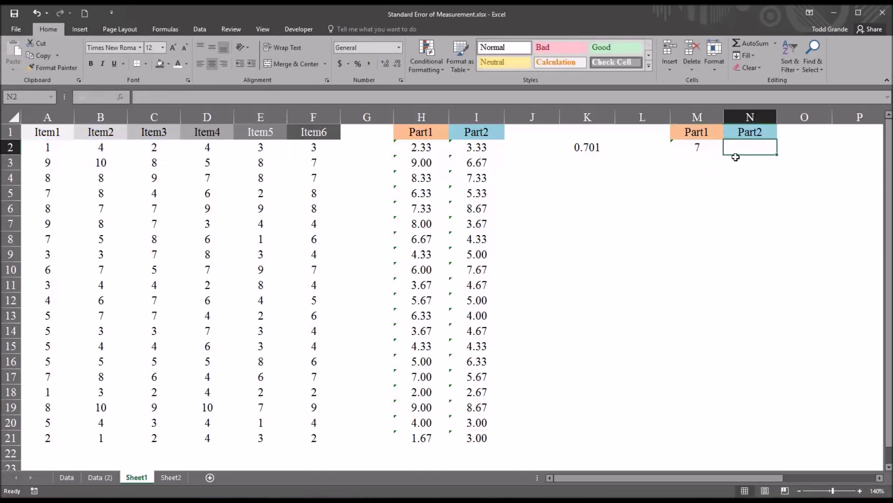
{"action": "type", "text": "=su"}
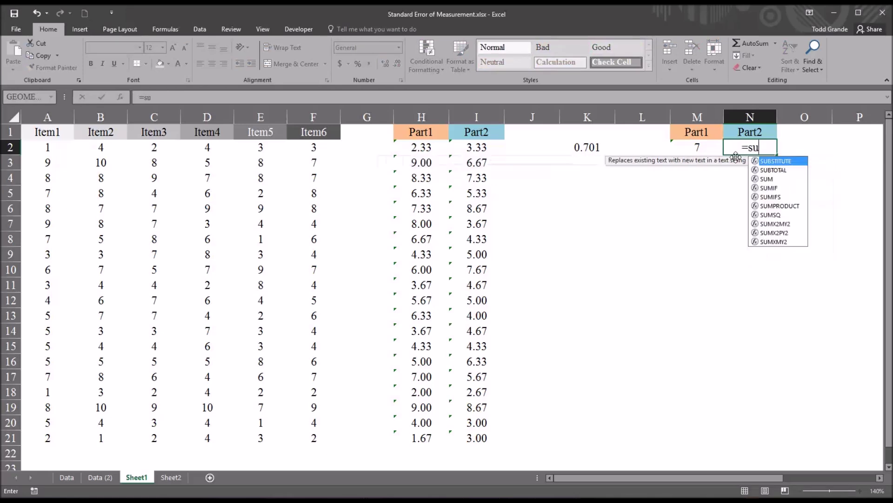
{"action": "type", "text": "m("}
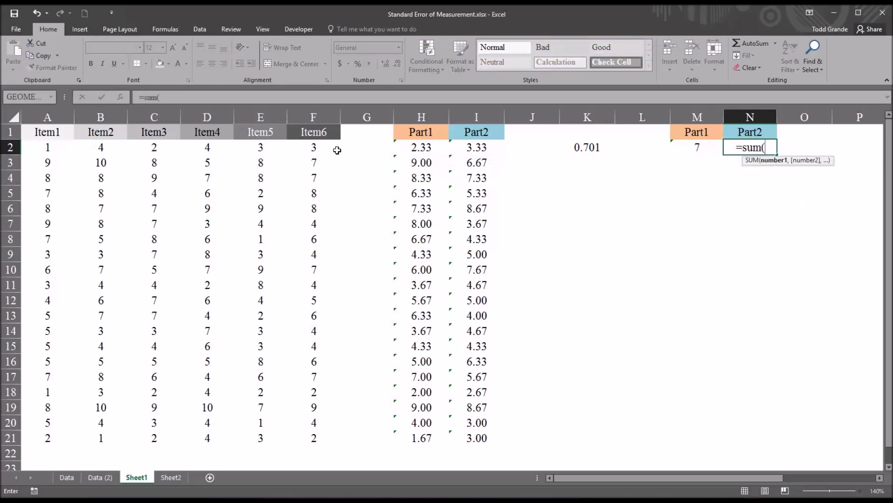
{"action": "left_click_drag", "start_coordinate": [213, 147], "coordinate": [298, 148]}
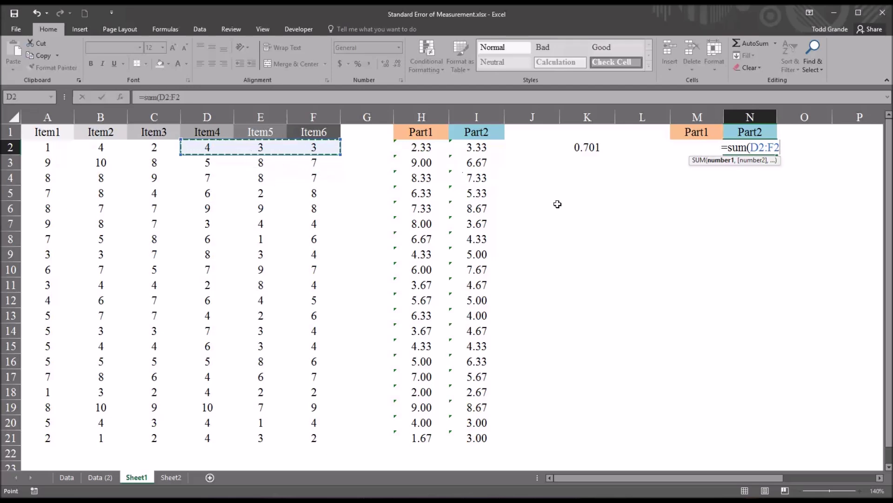
{"action": "key", "text": "Return"}
{"action": "left_click_drag", "start_coordinate": [704, 150], "coordinate": [770, 443]}
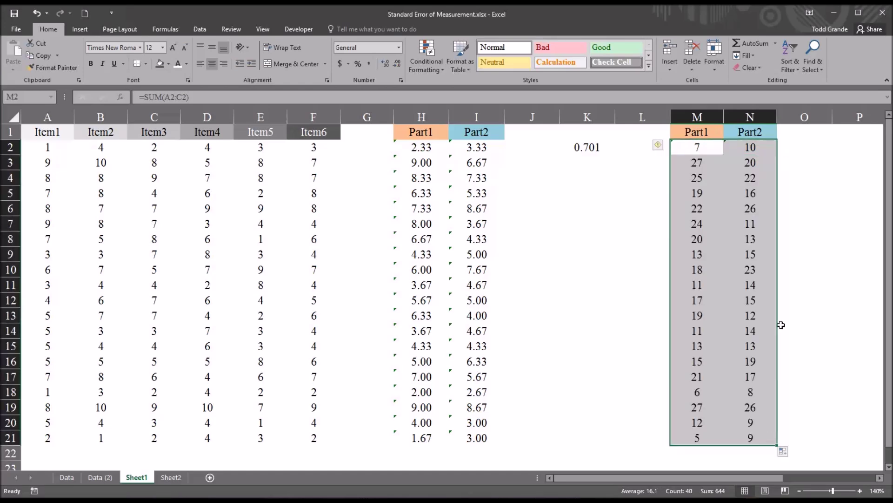
{"action": "left_click", "coordinate": [850, 148]}
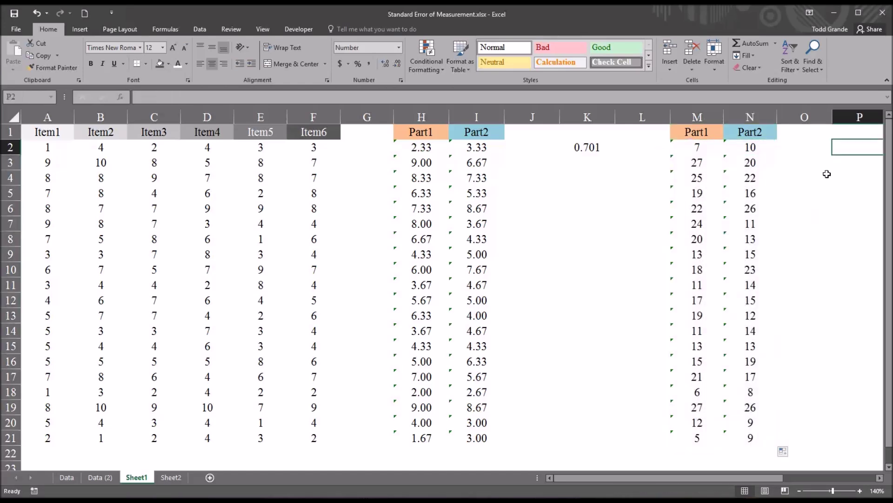
Enter =CORREL(M2:M21,N2:N21) in P2, giving 0.701, then return to SPSS
{"action": "type", "text": "=c"}
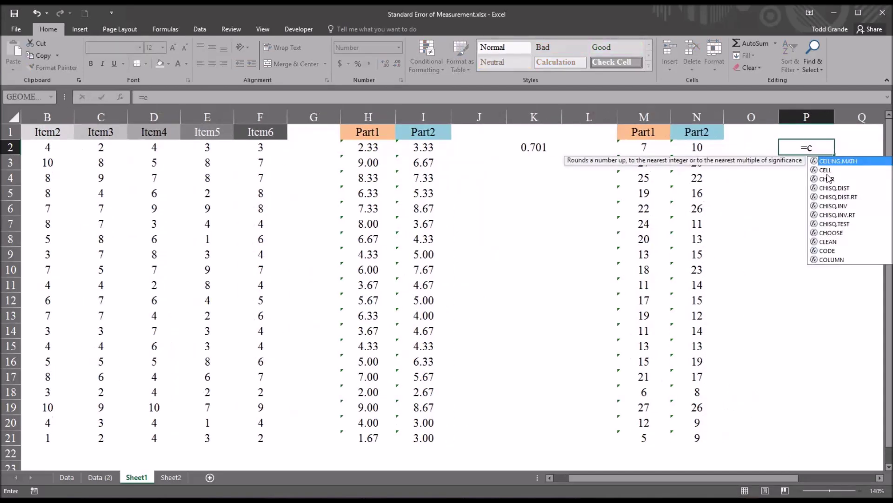
{"action": "type", "text": "orr"}
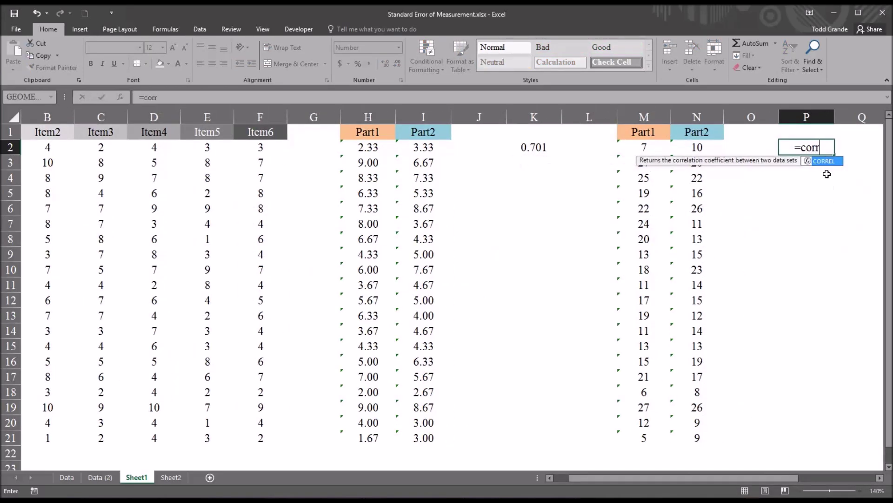
{"action": "double_click", "coordinate": [825, 161]}
{"action": "left_click_drag", "start_coordinate": [643, 148], "coordinate": [656, 437]}
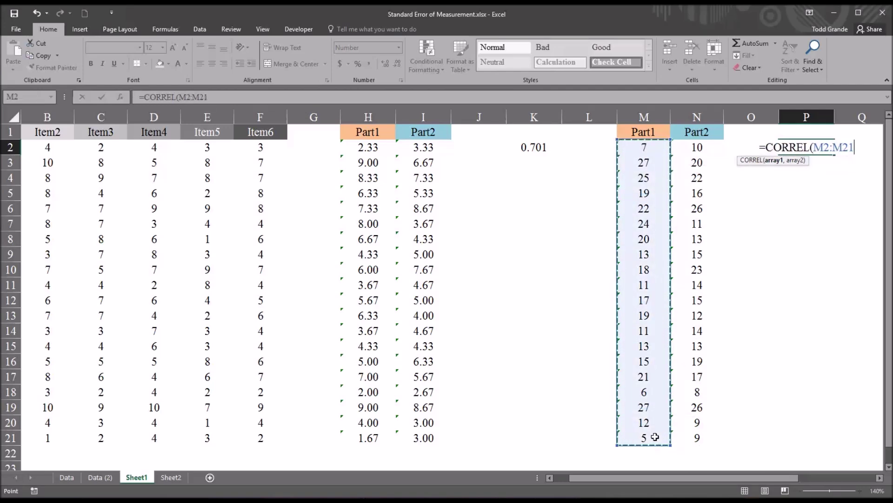
{"action": "type", "text": ","}
{"action": "left_click_drag", "start_coordinate": [696, 147], "coordinate": [697, 437]}
{"action": "key", "text": "Return"}
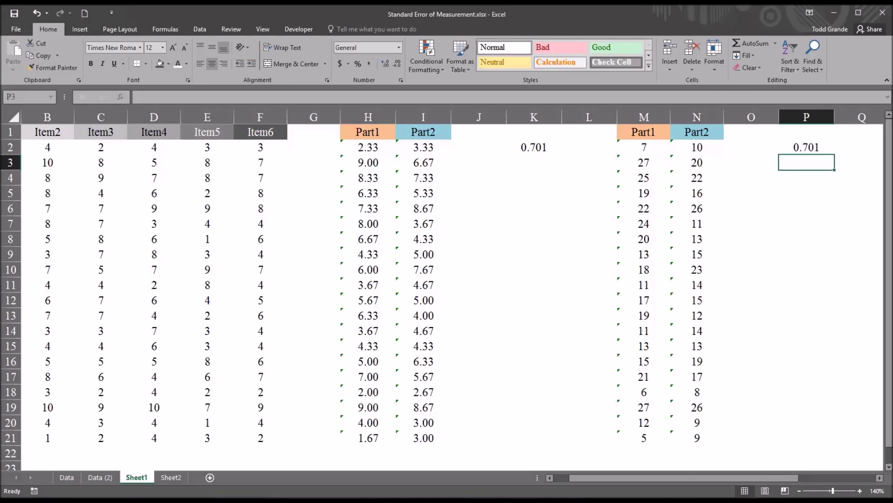
{"action": "left_click", "coordinate": [391, 487]}
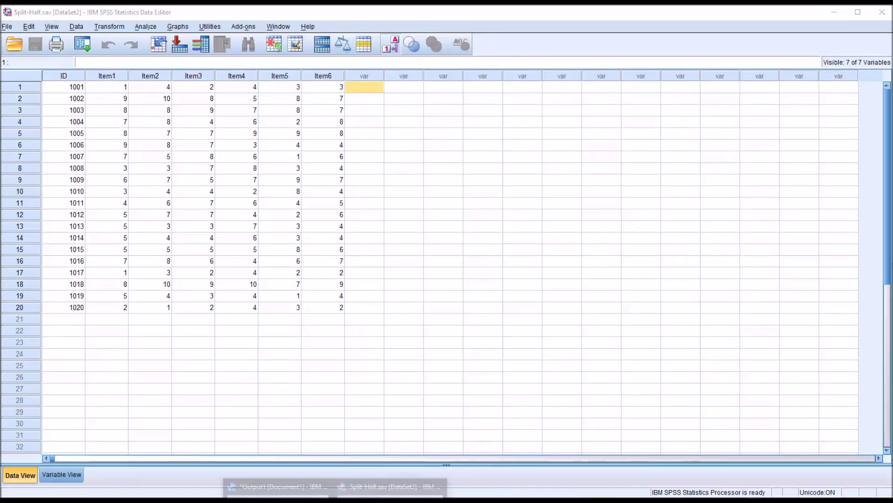
Bring the Output1 viewer with the .701 split-half results to the front
{"action": "left_click", "coordinate": [279, 486]}
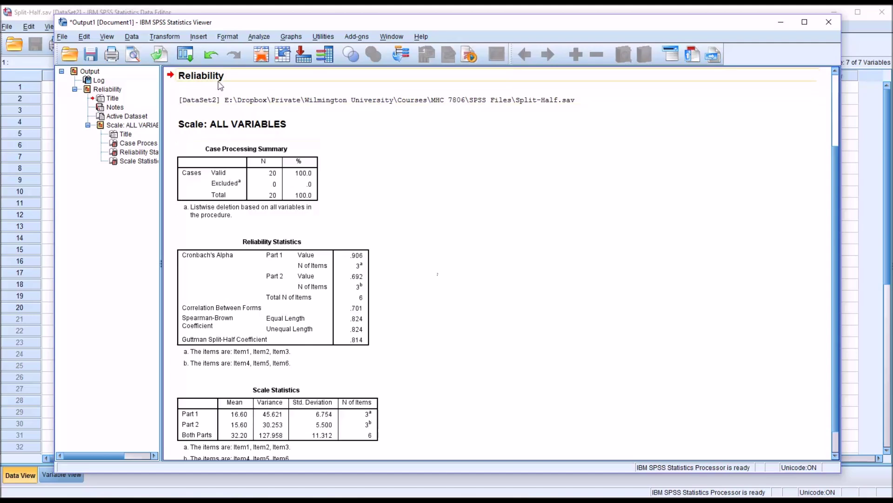
Reopen Reliability Analysis and move Item3 up so the odd items come first
{"action": "left_click", "coordinate": [251, 37]}
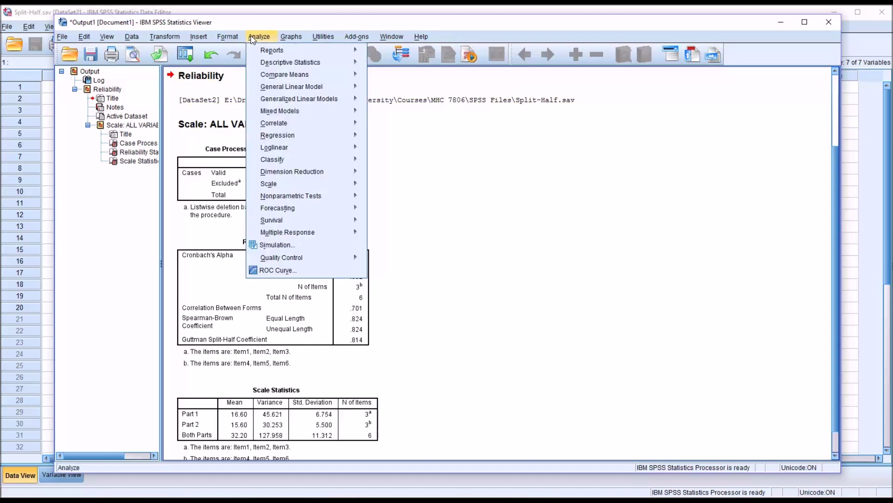
{"action": "mouse_move", "coordinate": [312, 186]}
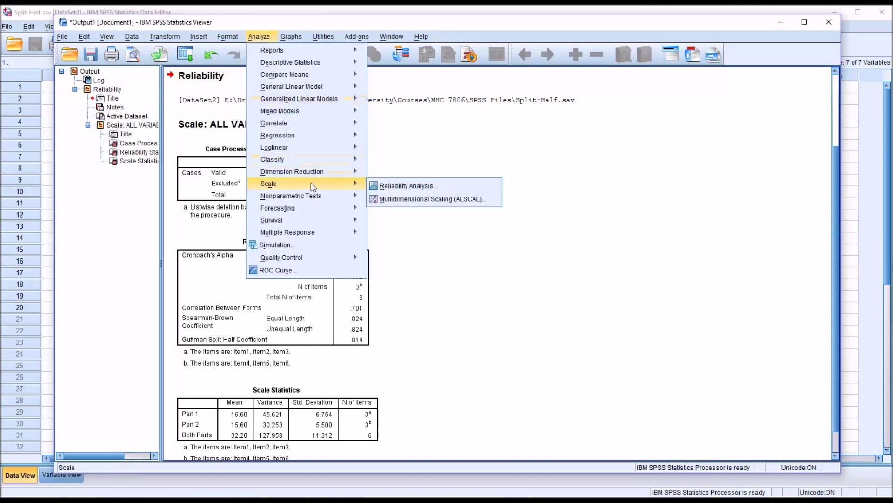
{"action": "left_click", "coordinate": [391, 186]}
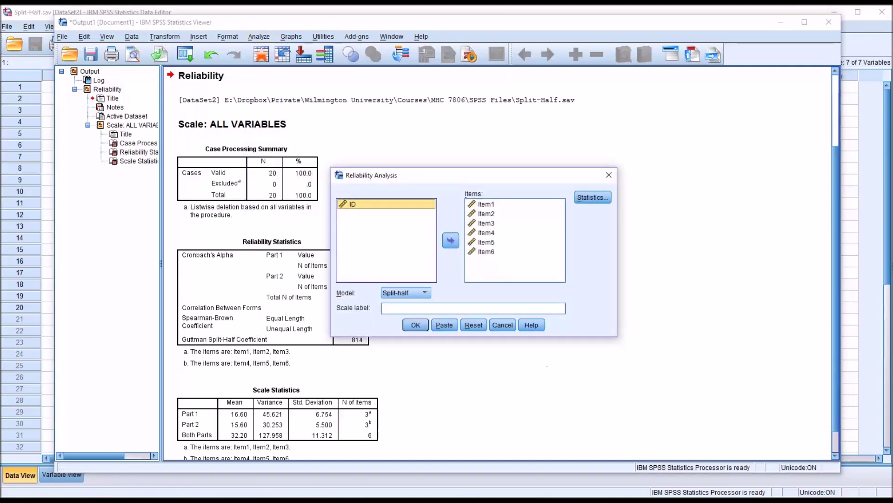
{"action": "left_click", "coordinate": [485, 223]}
{"action": "left_click_drag", "start_coordinate": [484, 218], "coordinate": [506, 228]}
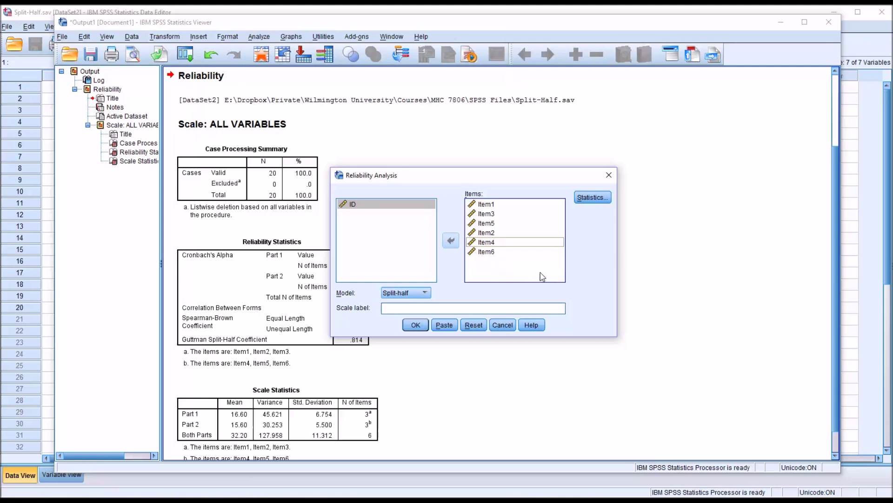
Rerun the odd/even split-half analysis, giving correlation .829 and Spearman-Brown .907
{"action": "left_click", "coordinate": [592, 198]}
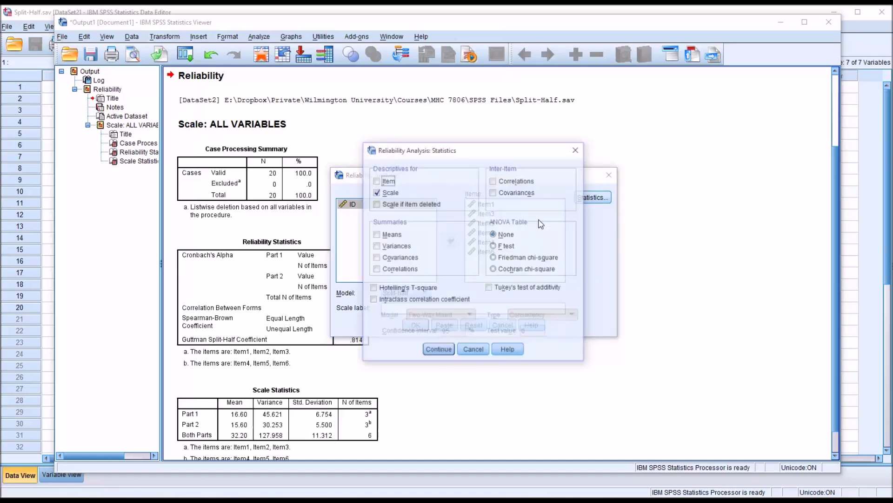
{"action": "left_click", "coordinate": [438, 350]}
{"action": "left_click", "coordinate": [416, 326]}
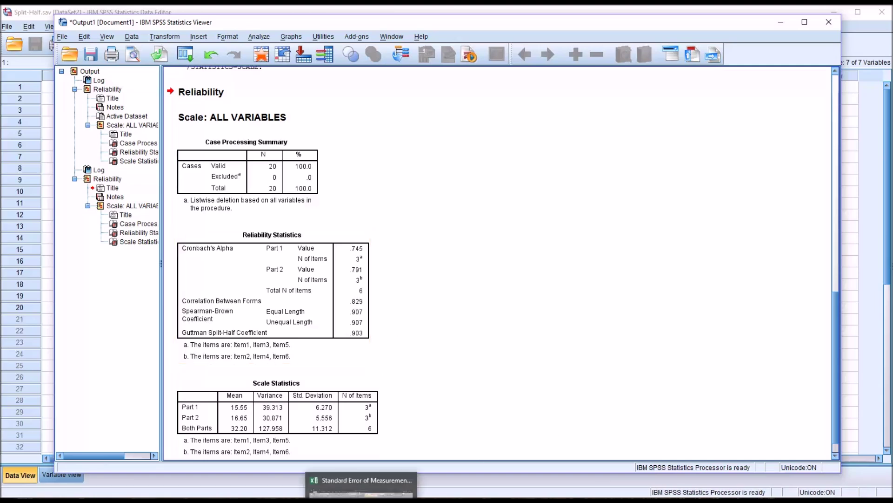
{"action": "left_click", "coordinate": [414, 491]}
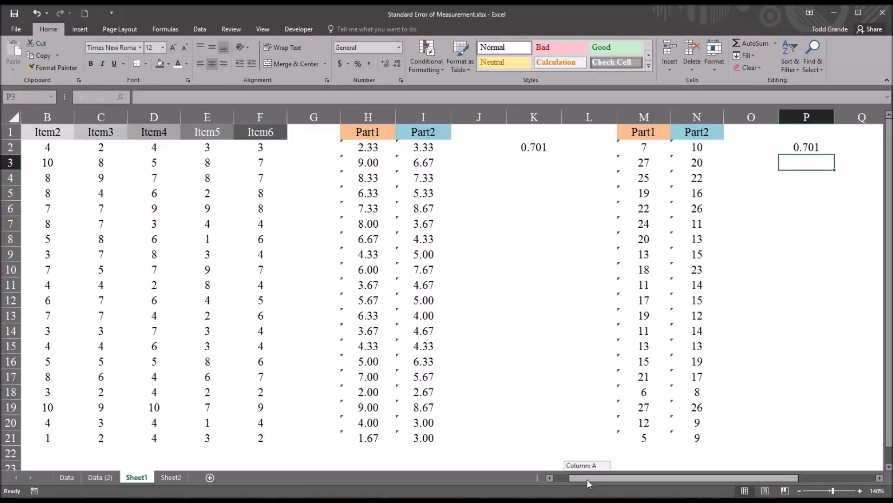
Inspect the odd-item and even-item SUM formulas in R2 and S2
{"action": "left_click_drag", "start_coordinate": [587, 479], "coordinate": [649, 478]}
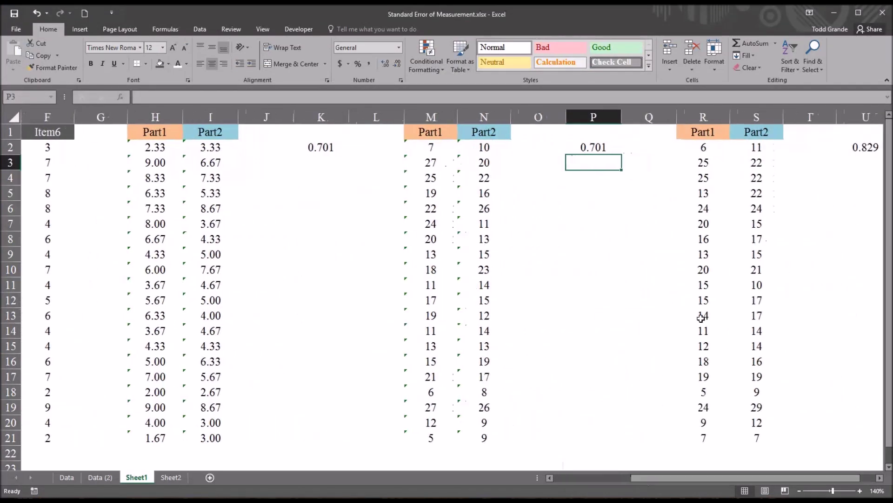
{"action": "left_click", "coordinate": [698, 149]}
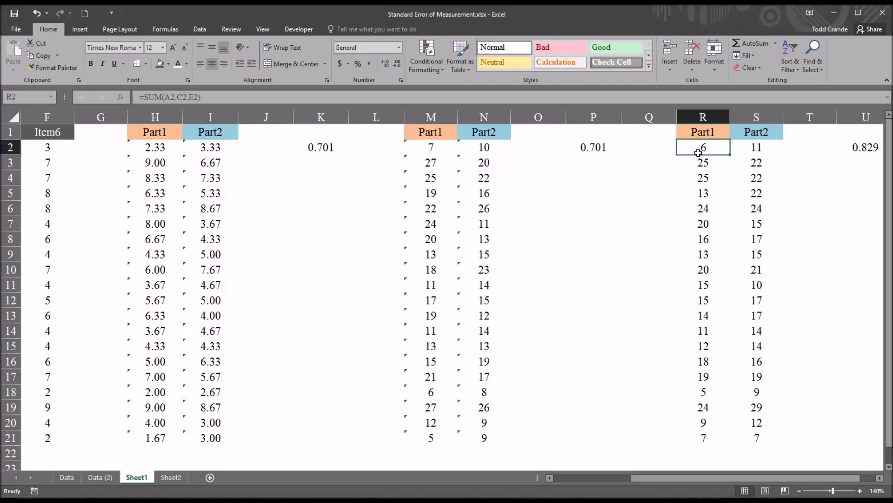
{"action": "left_click", "coordinate": [742, 149]}
{"action": "left_click", "coordinate": [707, 148]}
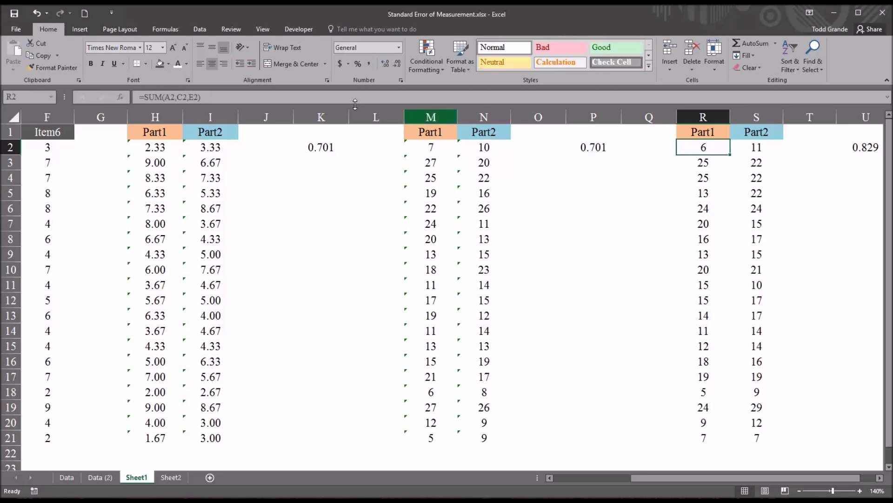
{"action": "left_click", "coordinate": [223, 96]}
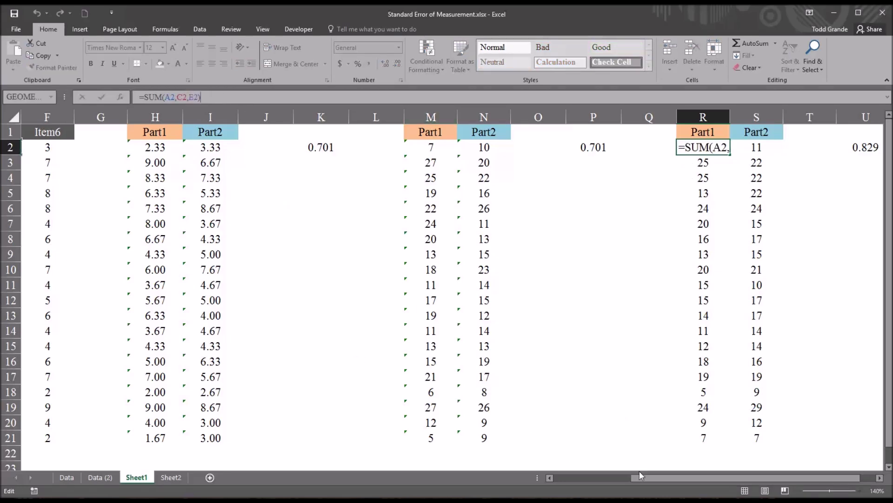
{"action": "left_click_drag", "start_coordinate": [640, 471], "coordinate": [662, 481]}
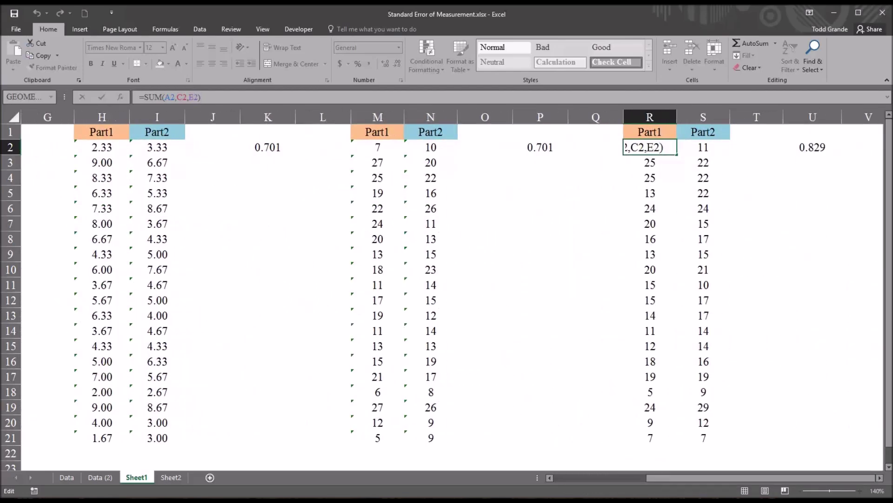
{"action": "key", "text": "Return"}
{"action": "left_click", "coordinate": [691, 148]}
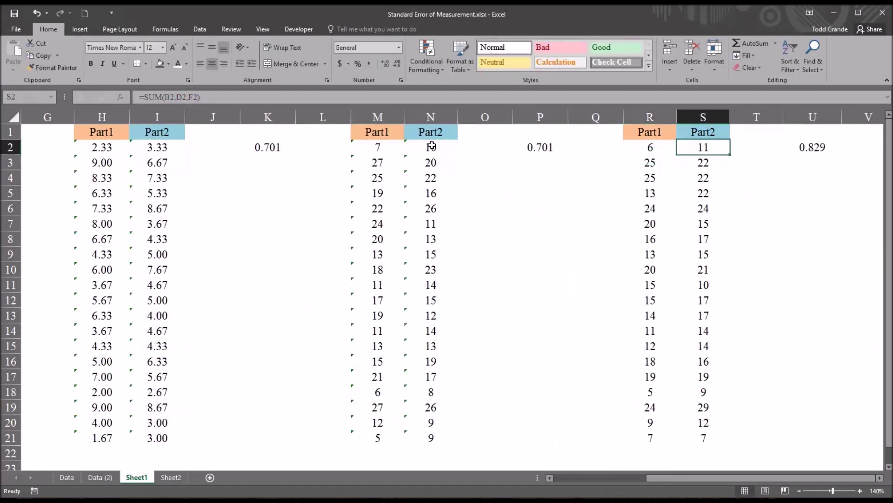
{"action": "key", "text": "F2"}
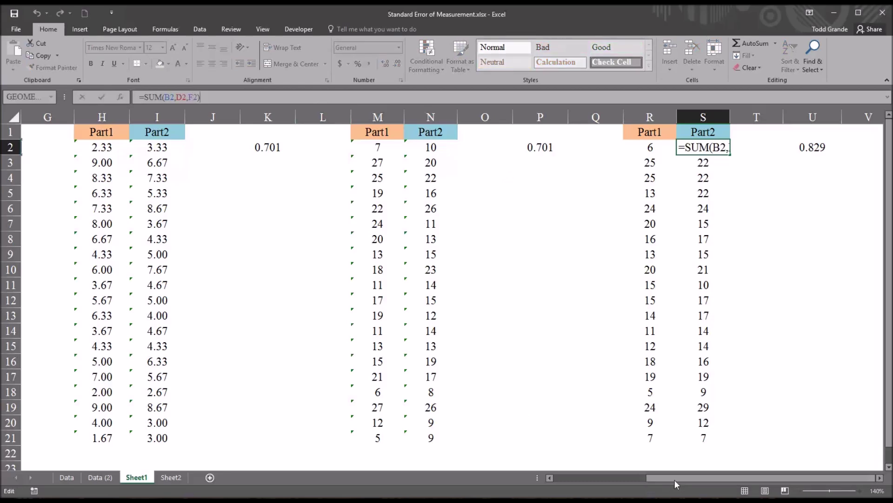
{"action": "mouse_move", "coordinate": [675, 479]}
{"action": "left_mouse_down"}
{"action": "mouse_move", "coordinate": [583, 484]}
{"action": "mouse_move", "coordinate": [675, 484]}
{"action": "left_mouse_up"}
{"action": "key", "text": "ctrl+Return"}
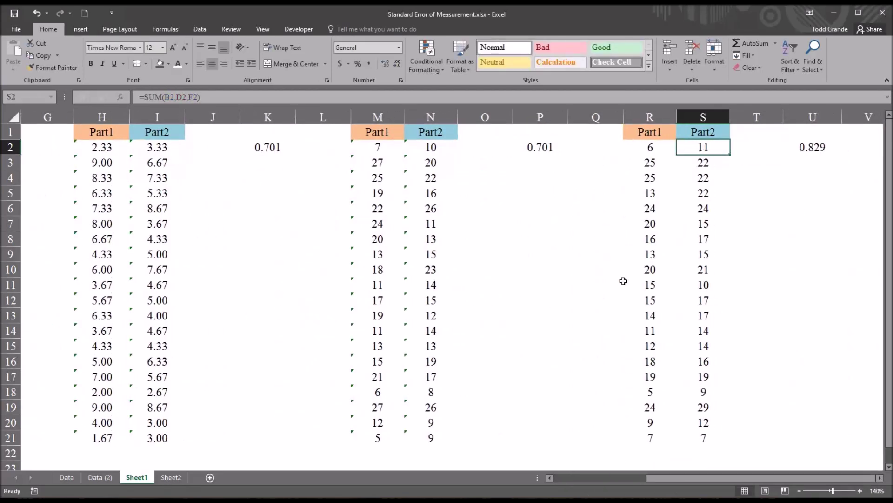
Recheck R2 and S2 and confirm the 0.829 correlation in U2
{"action": "left_click", "coordinate": [643, 148]}
{"action": "left_click", "coordinate": [692, 150]}
{"action": "left_click", "coordinate": [809, 147]}
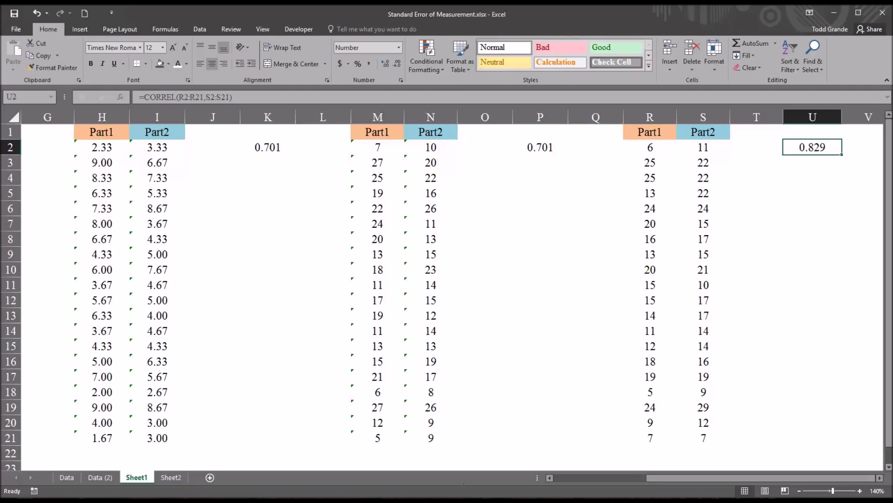
{"action": "left_click", "coordinate": [390, 486]}
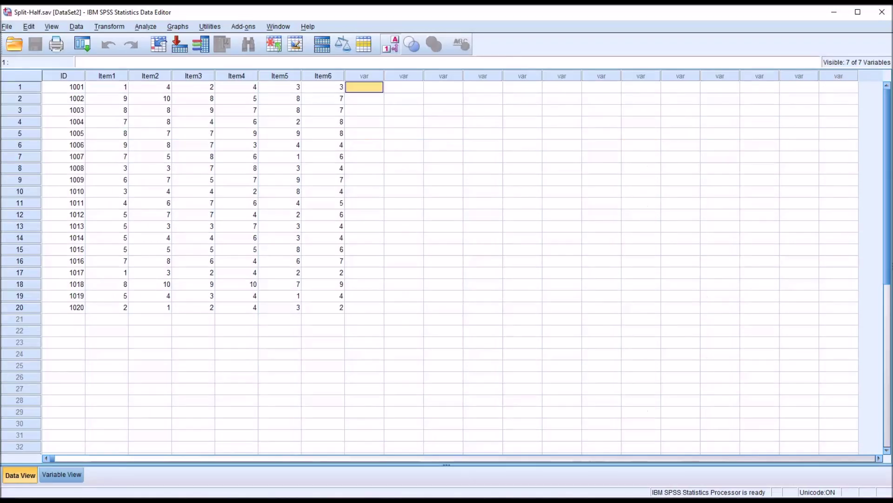
Return to the Output Viewer showing the odd/even split-half results (Guttman .903) and open the Analyze menu
{"action": "left_click", "coordinate": [275, 483]}
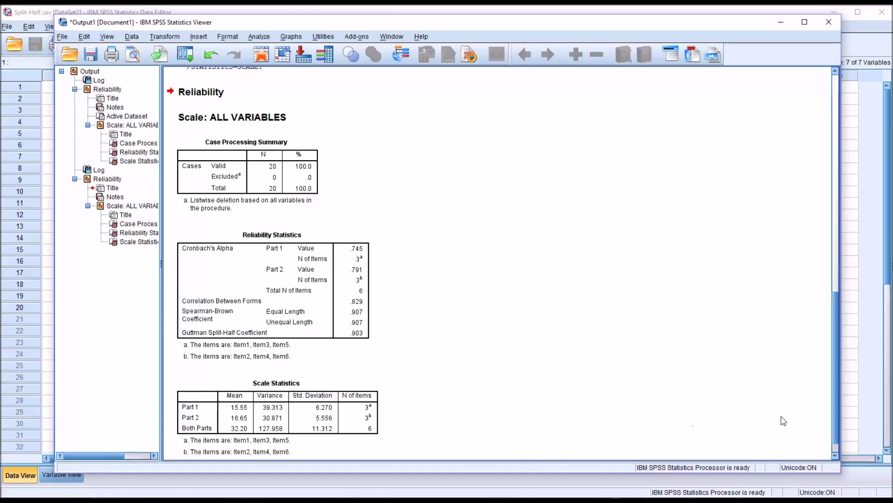
{"action": "scroll", "coordinate": [833, 405], "scroll_direction": "down", "scroll_amount": 1}
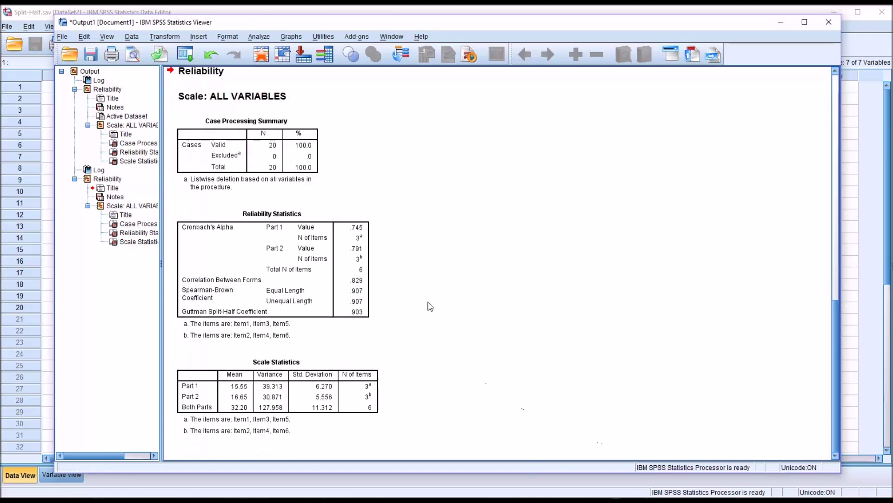
{"action": "left_click", "coordinate": [258, 38]}
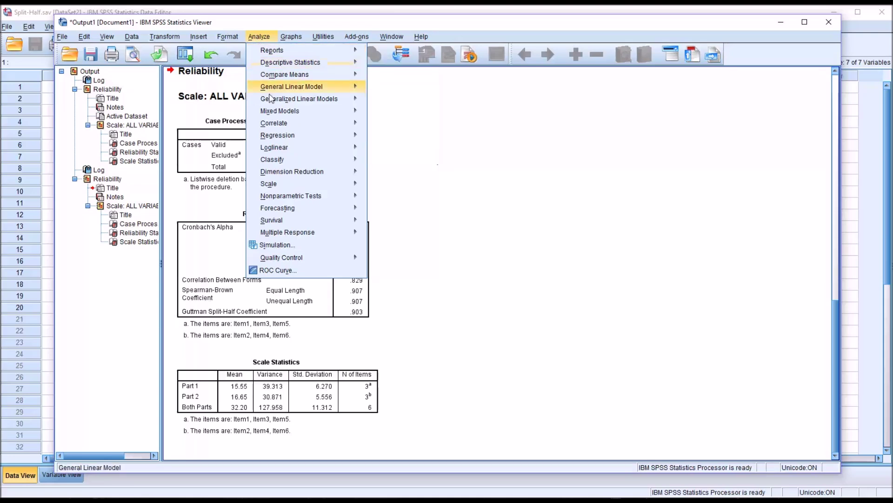
Rerun Reliability Analysis on the six items with the Alpha model, giving Cronbach's alpha .878
{"action": "mouse_move", "coordinate": [274, 184]}
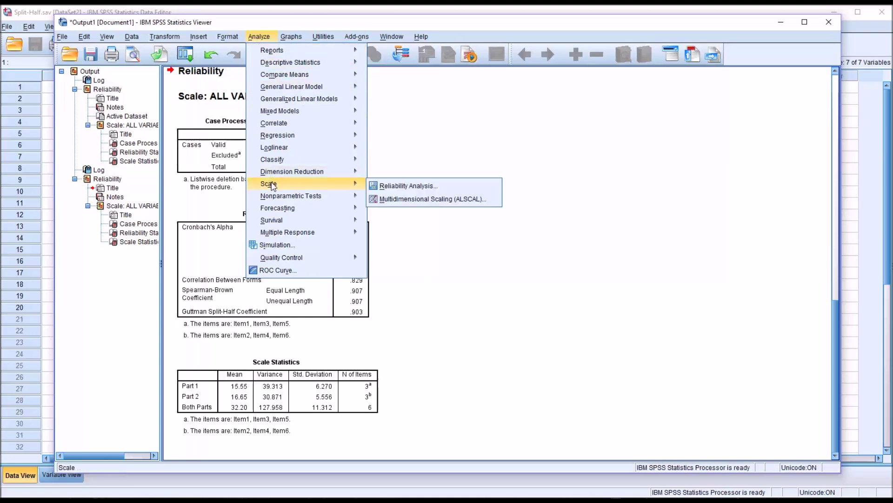
{"action": "left_click", "coordinate": [386, 187]}
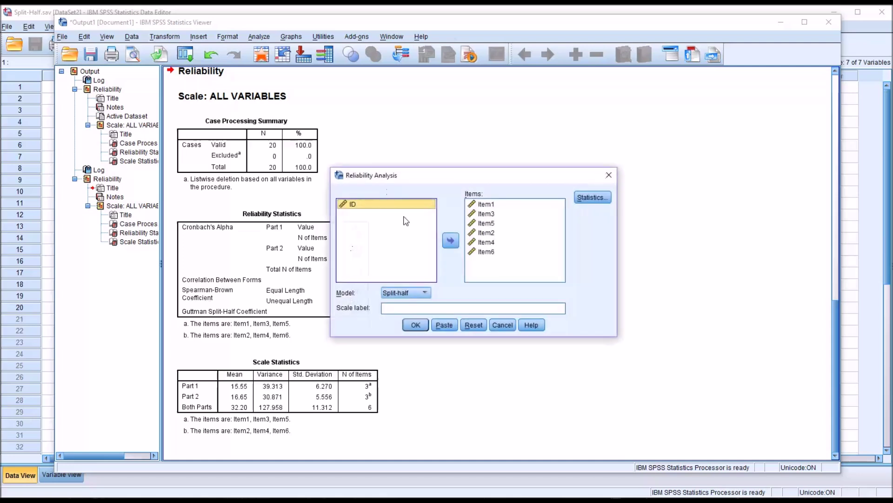
{"action": "left_click", "coordinate": [425, 293]}
{"action": "left_click", "coordinate": [413, 304]}
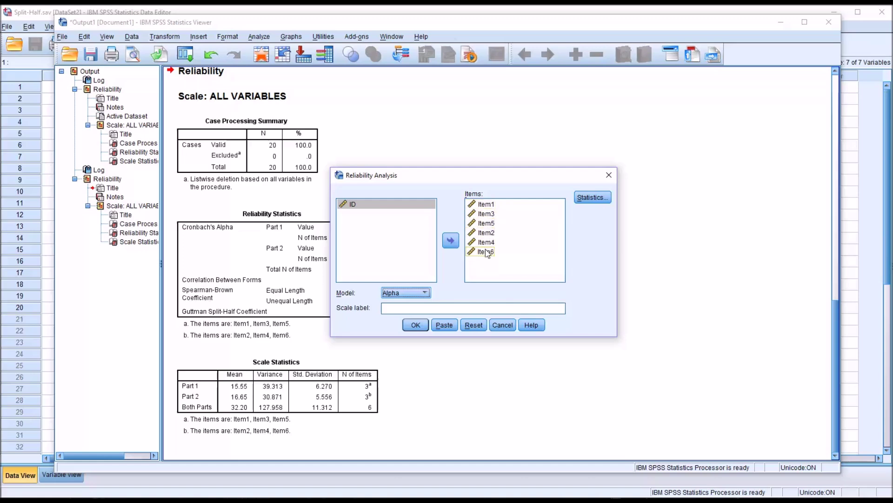
{"action": "left_click", "coordinate": [415, 326]}
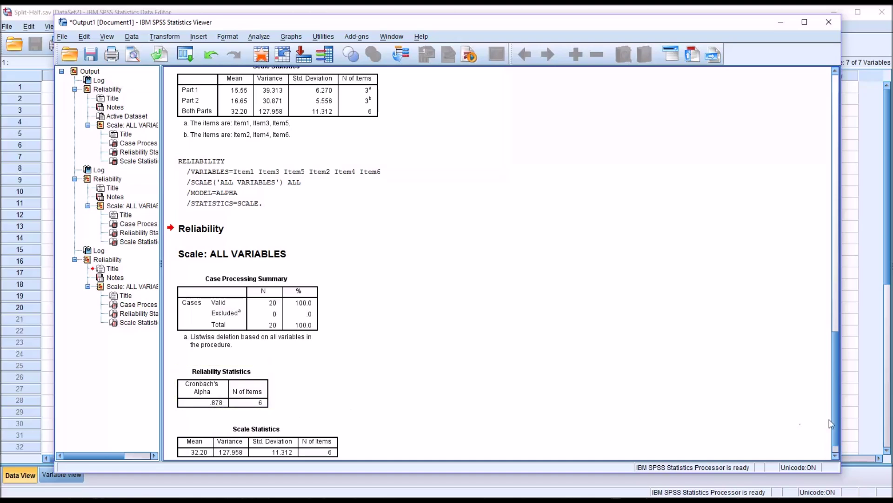
{"action": "scroll", "coordinate": [835, 423], "scroll_direction": "up", "scroll_amount": 5}
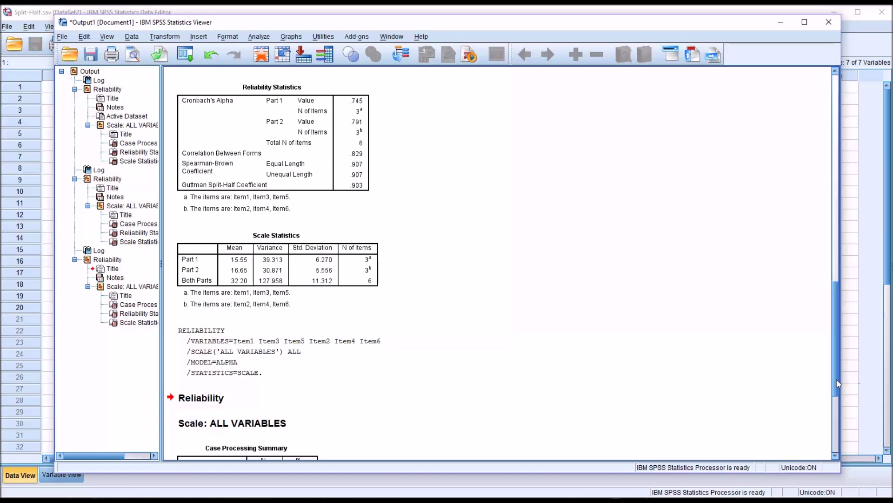
{"action": "mouse_move", "coordinate": [835, 384]}
{"action": "left_mouse_down"}
{"action": "mouse_move", "coordinate": [824, 268]}
{"action": "mouse_move", "coordinate": [831, 383]}
{"action": "left_mouse_up"}
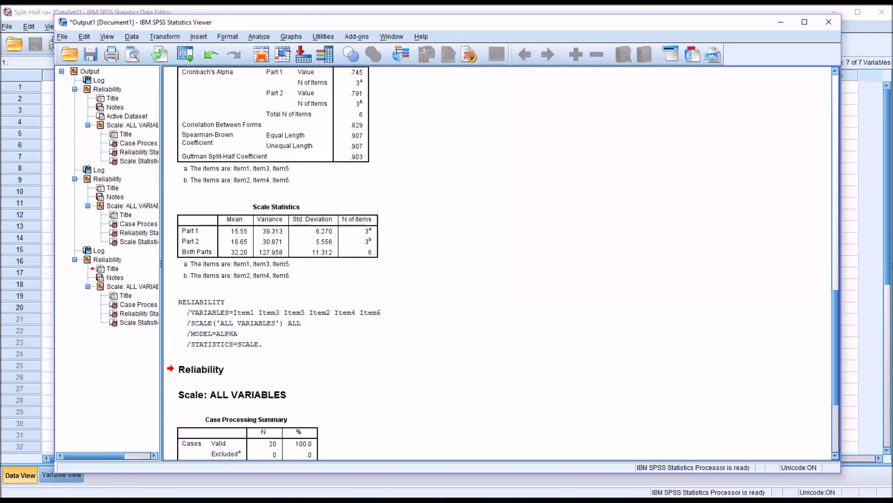